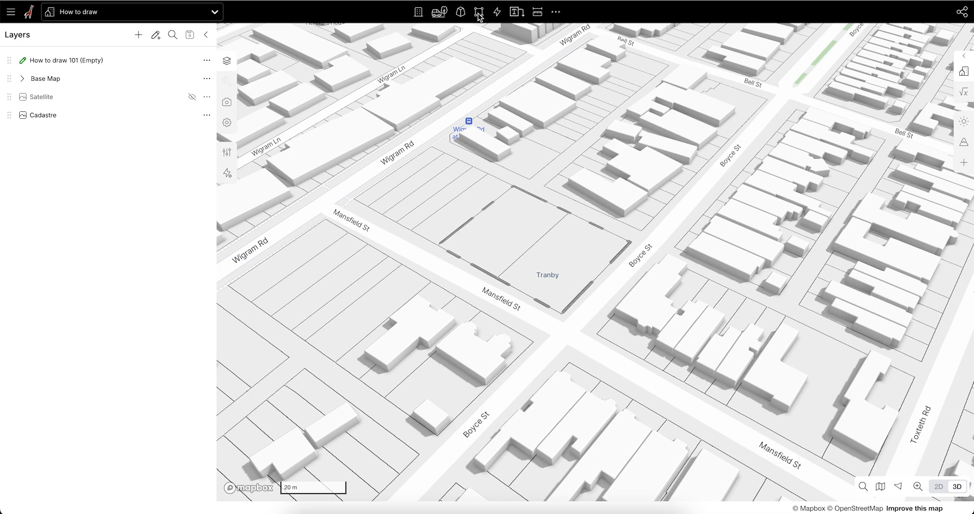
{"action": "left_click", "coordinate": [479, 13]}
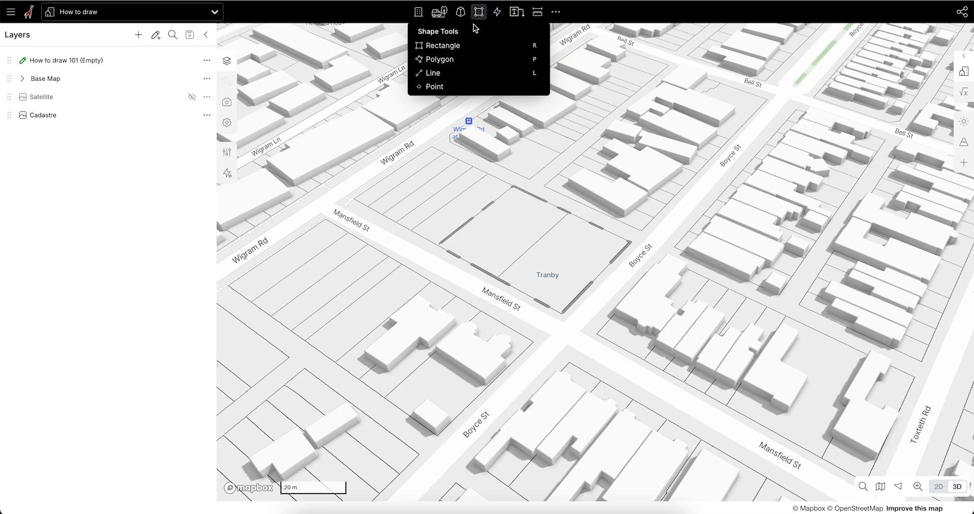
{"action": "left_click", "coordinate": [459, 88]}
{"action": "left_click_drag", "start_coordinate": [631, 245], "coordinate": [666, 245]}
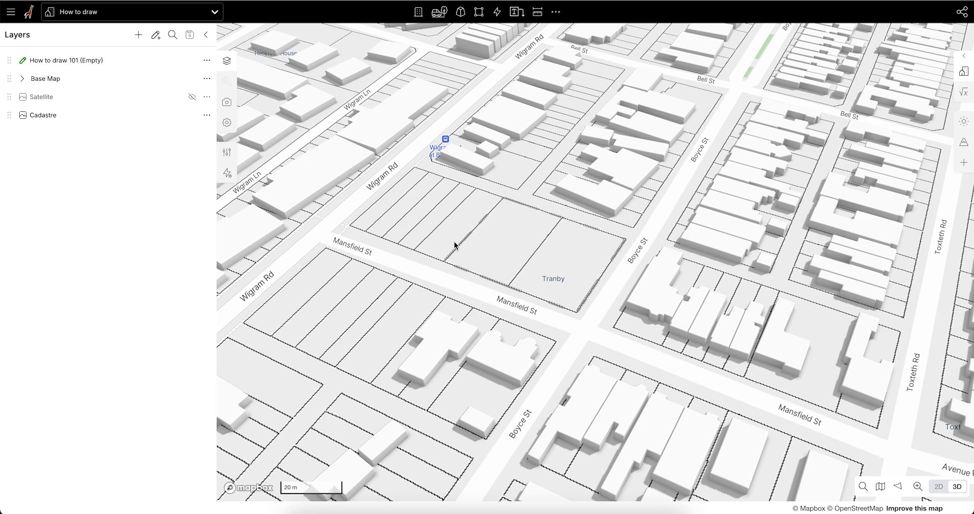
Step: Create an editable polygon from the project boundary around the Tranby site
{"action": "scroll", "coordinate": [538, 269], "scroll_direction": "up", "scroll_amount": 3}
{"action": "right_click_drag", "start_coordinate": [558, 251], "coordinate": [557, 254]}
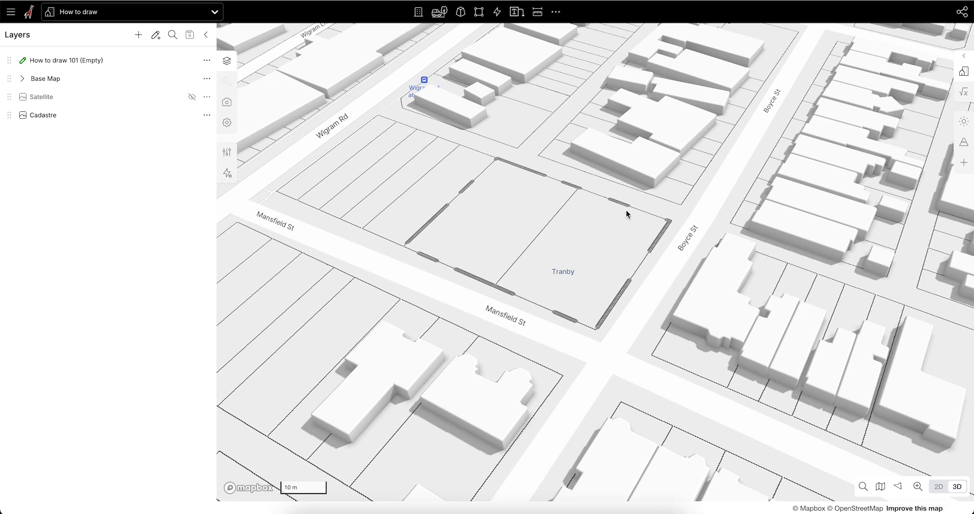
{"action": "right_click_drag", "start_coordinate": [568, 222], "coordinate": [683, 261]}
{"action": "right_click_drag", "start_coordinate": [534, 268], "coordinate": [663, 325]}
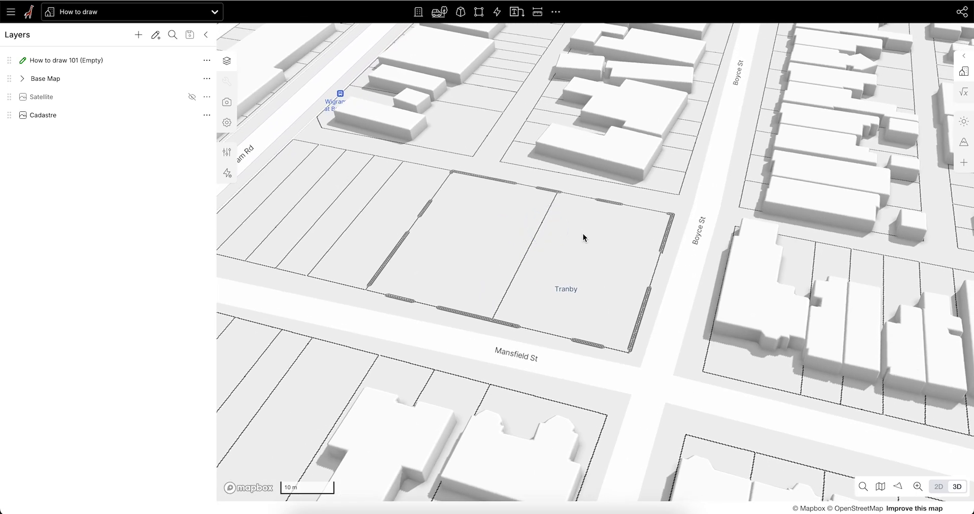
{"action": "scroll", "coordinate": [607, 307], "scroll_direction": "down", "scroll_amount": 1}
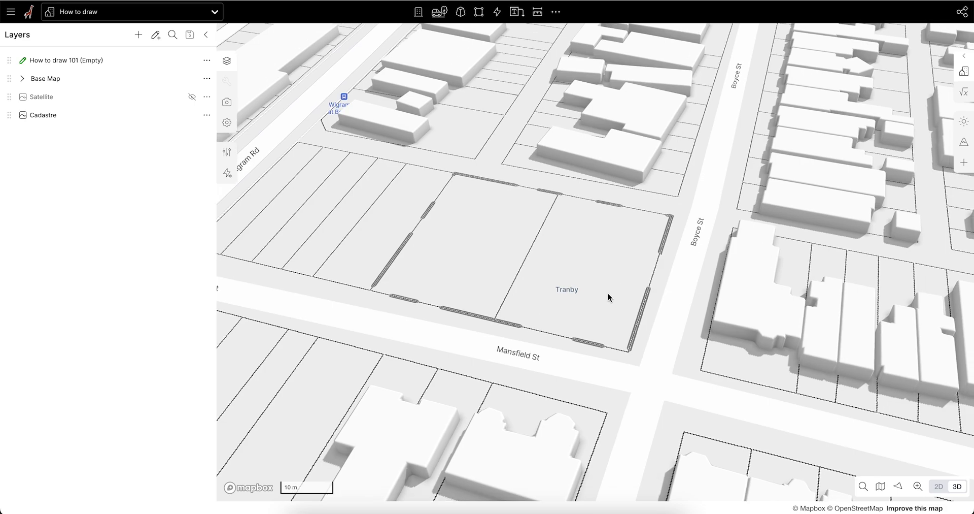
{"action": "right_click_drag", "start_coordinate": [618, 267], "coordinate": [596, 314]}
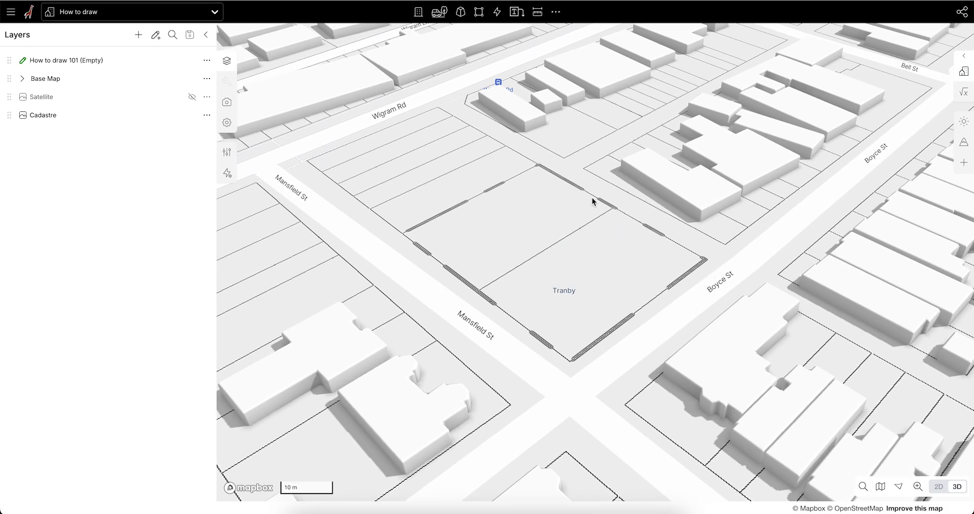
{"action": "right_click_drag", "start_coordinate": [625, 217], "coordinate": [650, 227]}
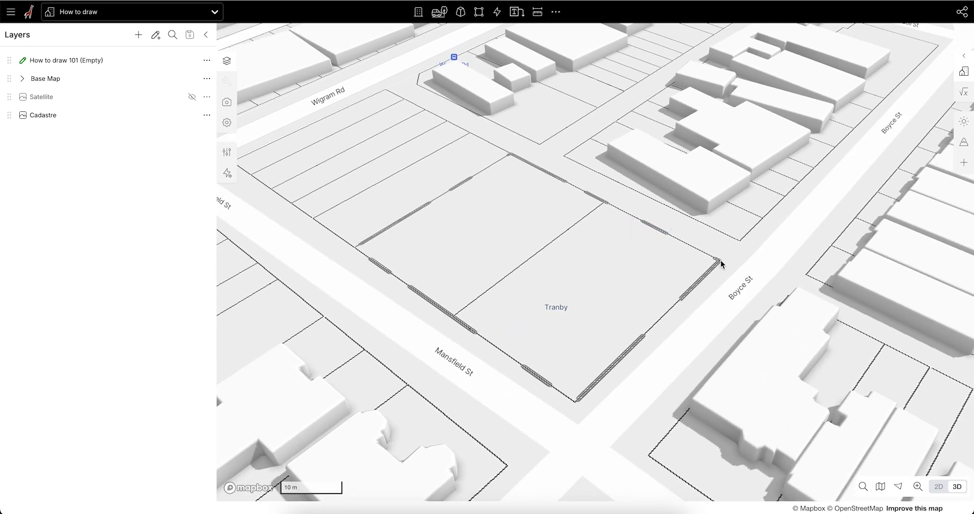
{"action": "right_click", "coordinate": [696, 280]}
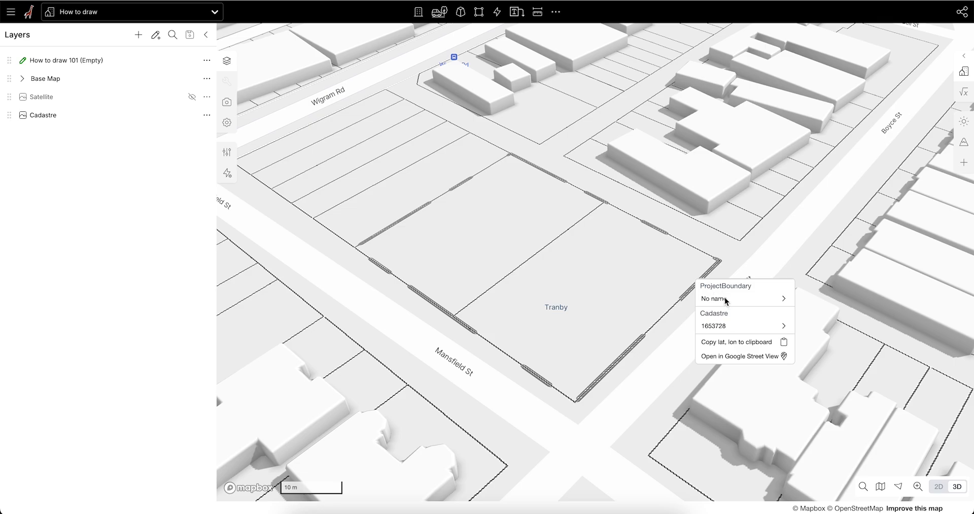
{"action": "left_click", "coordinate": [722, 299]}
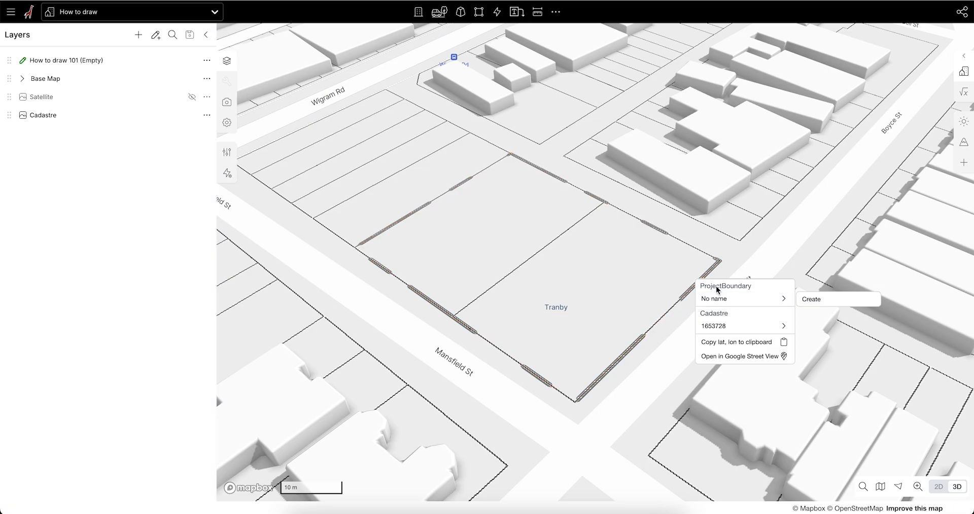
{"action": "mouse_move", "coordinate": [725, 303]}
{"action": "mouse_move", "coordinate": [736, 326]}
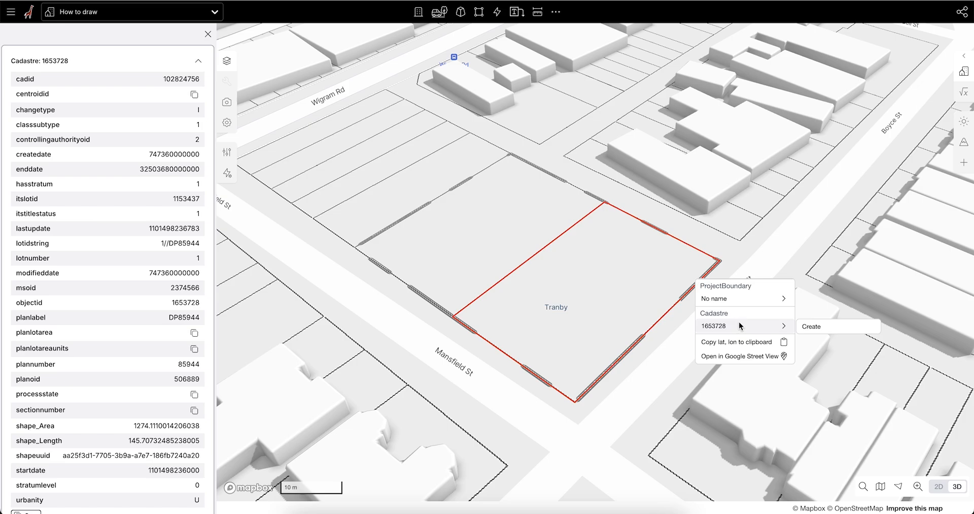
{"action": "mouse_move", "coordinate": [769, 302]}
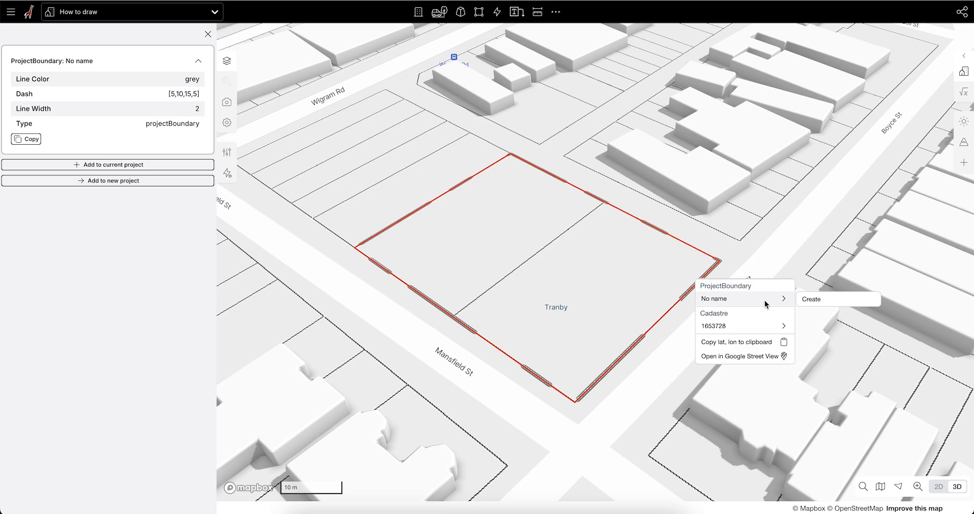
{"action": "left_click", "coordinate": [815, 301]}
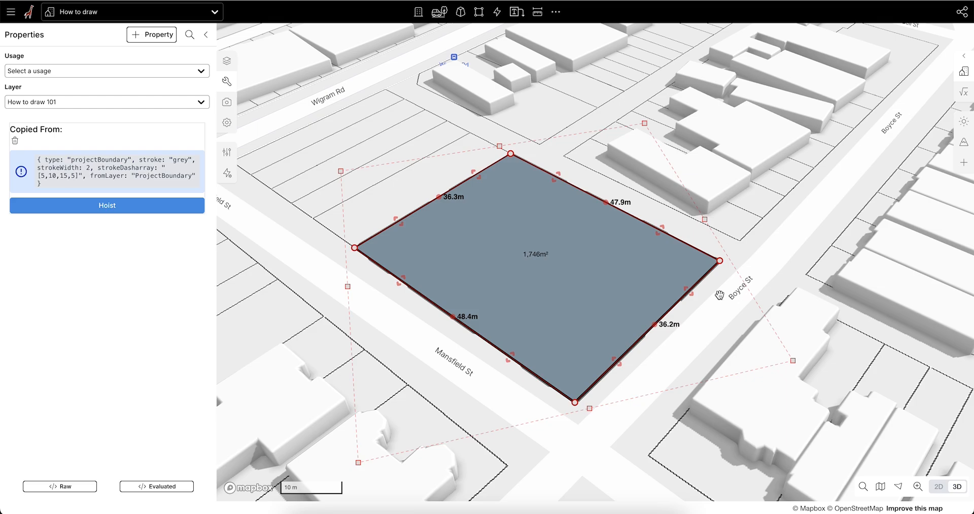
Step: Move the site polygon's Mansfield St, Boyce St and north-eastern edges inward by 3 m and its north-western edge inward by 2 m
{"action": "scroll", "coordinate": [763, 276], "scroll_direction": "down", "scroll_amount": 2}
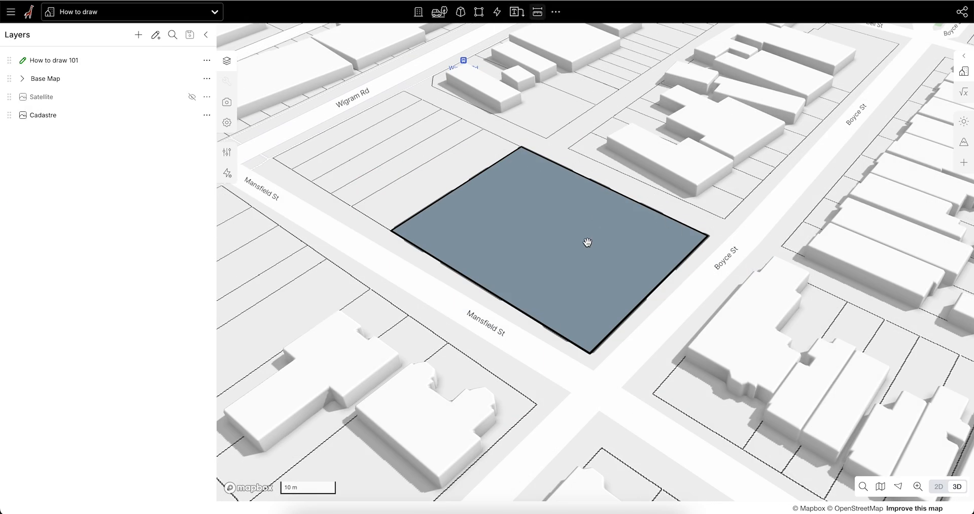
{"action": "left_click", "coordinate": [569, 224]}
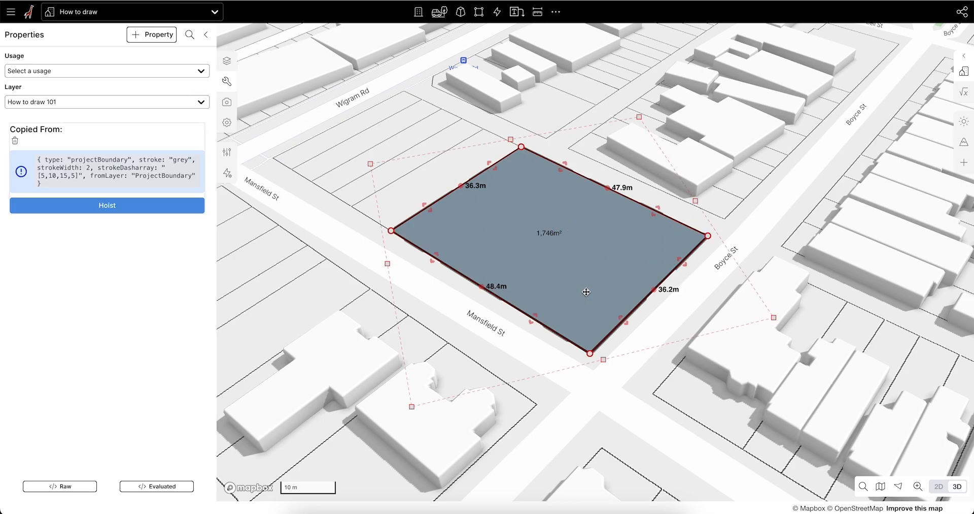
{"action": "scroll", "coordinate": [561, 223], "scroll_direction": "up", "scroll_amount": 3}
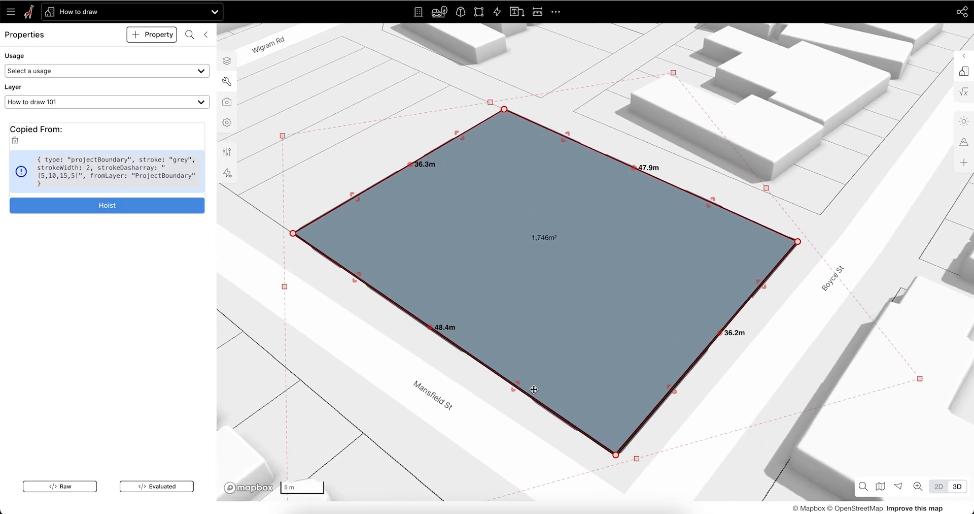
{"action": "left_click_drag", "start_coordinate": [515, 385], "coordinate": [565, 356]}
{"action": "type", "text": "3"}
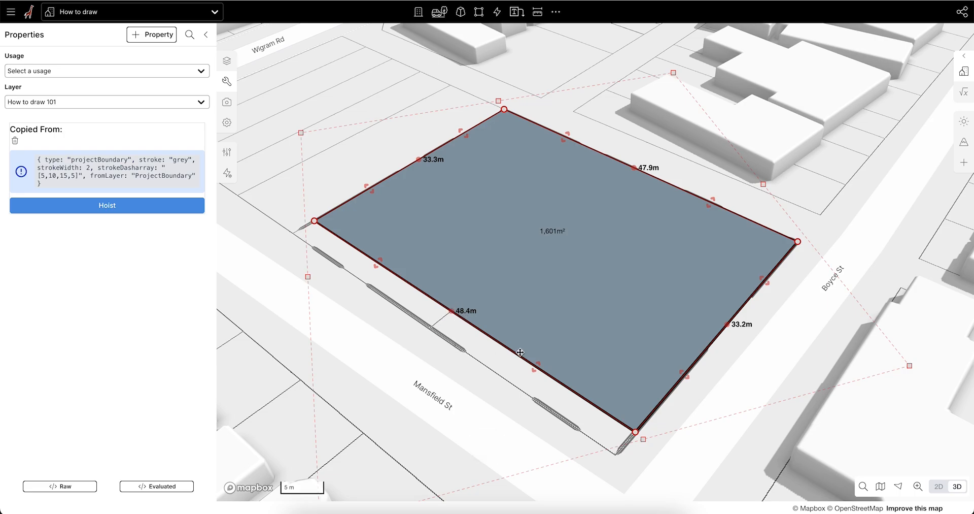
{"action": "left_click_drag", "start_coordinate": [681, 371], "coordinate": [660, 363]}
{"action": "type", "text": "3"}
{"action": "type", "text": "3"}
{"action": "left_click_drag", "start_coordinate": [695, 198], "coordinate": [675, 207]}
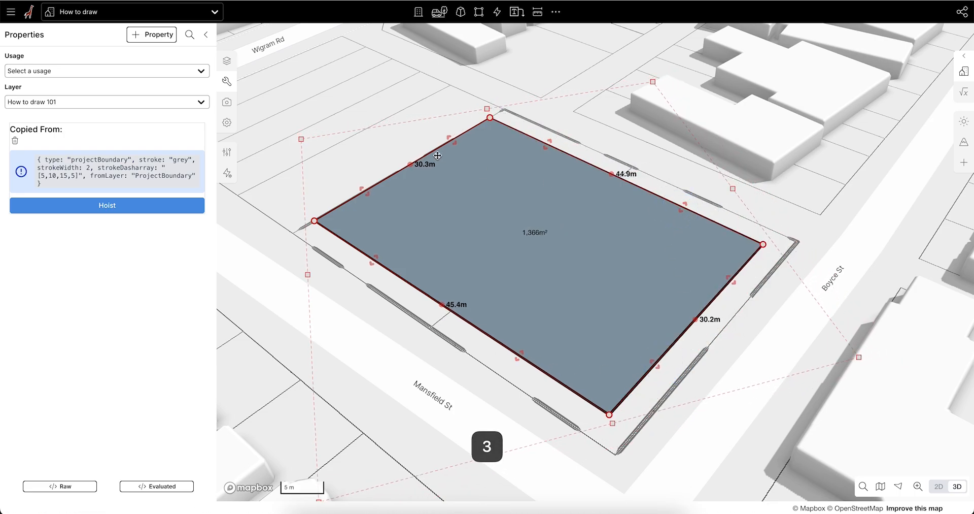
{"action": "left_click_drag", "start_coordinate": [452, 142], "coordinate": [464, 152]}
{"action": "type", "text": "2"}
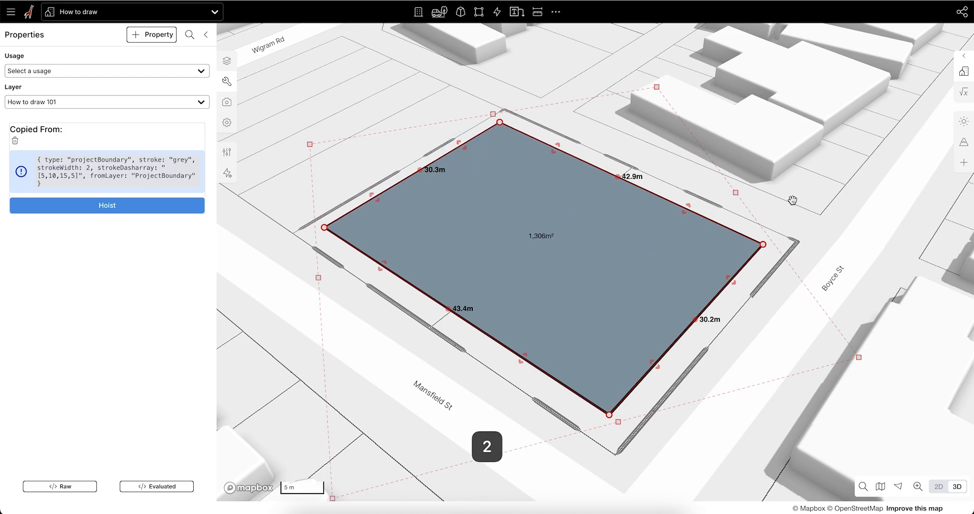
{"action": "left_click", "coordinate": [786, 215]}
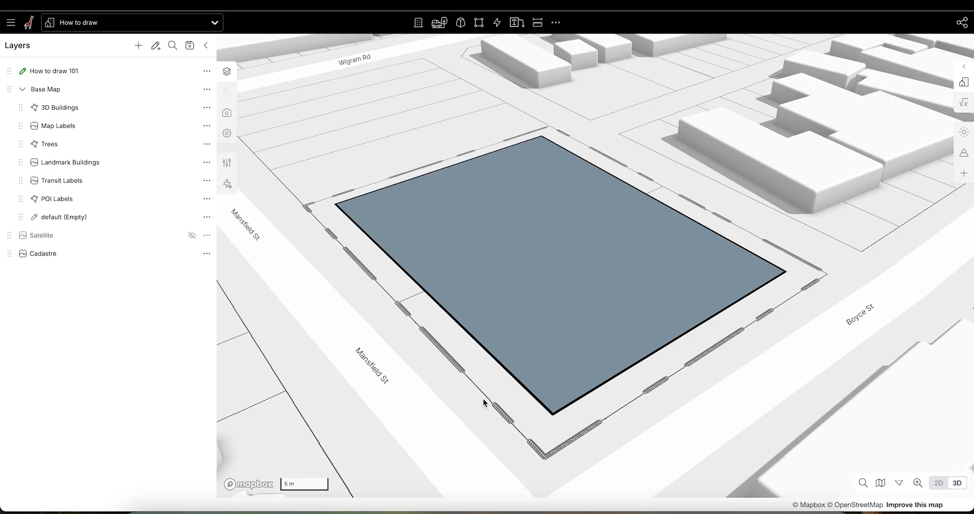
Step: Create an editable shape from the L-shaped 3D building directly across the lane from the site polygon
{"action": "scroll", "coordinate": [483, 398], "scroll_direction": "down", "scroll_amount": 2}
{"action": "right_click_drag", "start_coordinate": [690, 387], "coordinate": [675, 394]}
{"action": "scroll", "coordinate": [504, 408], "scroll_direction": "down", "scroll_amount": 3}
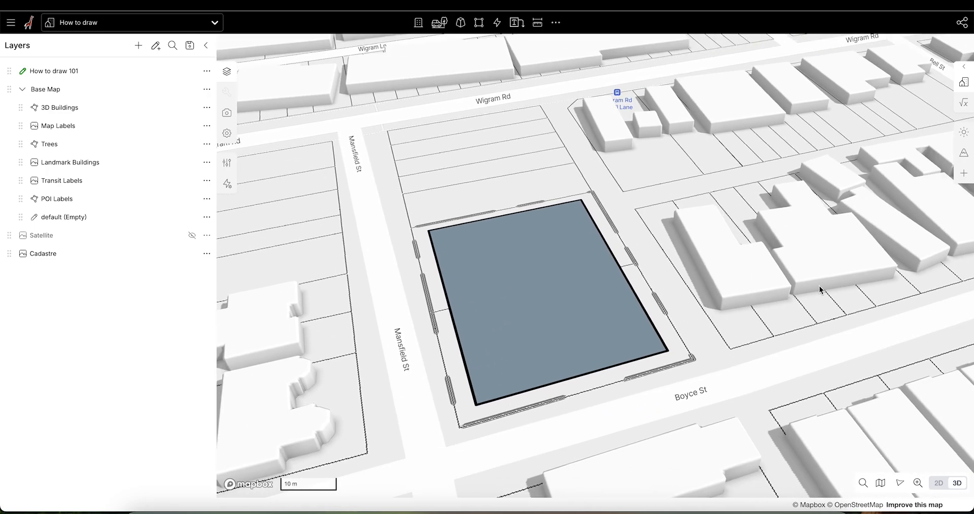
{"action": "scroll", "coordinate": [870, 208], "scroll_direction": "up", "scroll_amount": 3}
{"action": "scroll", "coordinate": [687, 321], "scroll_direction": "down", "scroll_amount": 3}
{"action": "right_click_drag", "start_coordinate": [591, 411], "coordinate": [591, 403]}
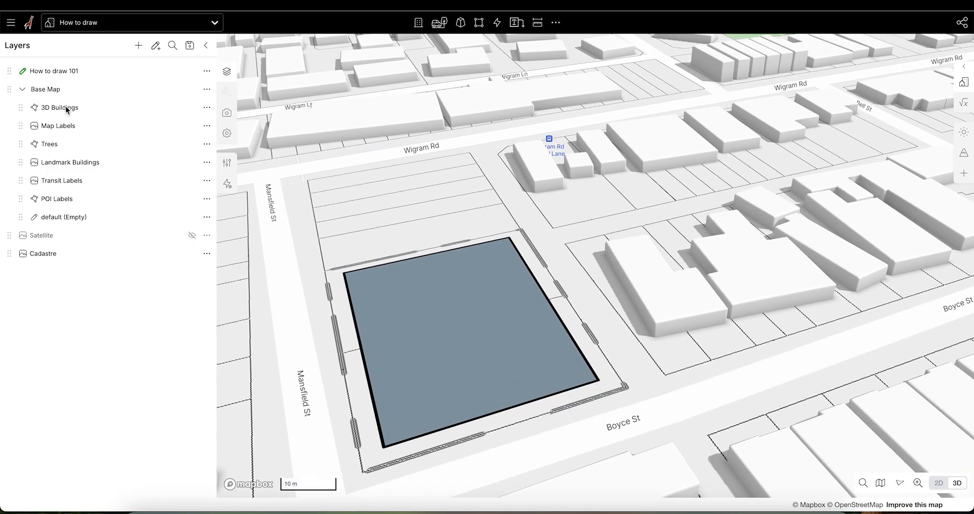
{"action": "double_click", "coordinate": [701, 333]}
{"action": "right_click", "coordinate": [710, 315]}
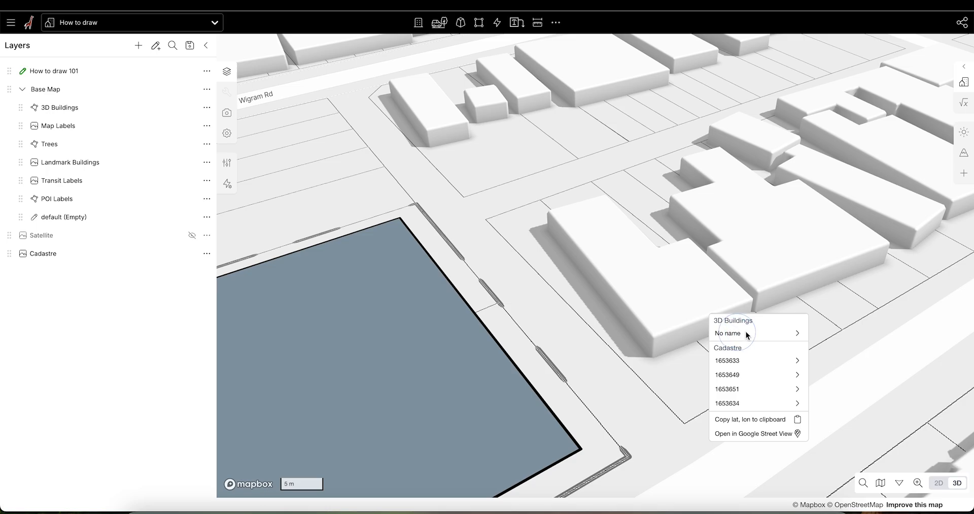
{"action": "left_click", "coordinate": [739, 334]}
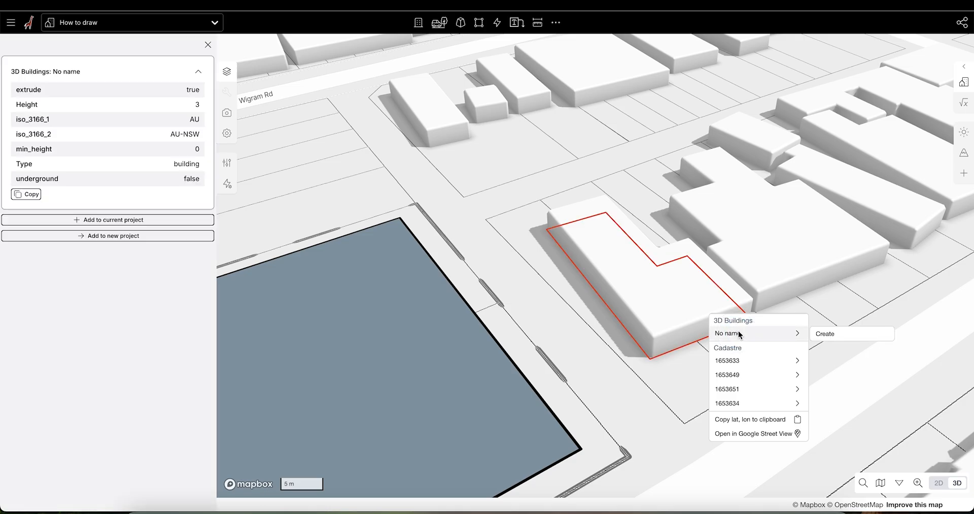
{"action": "left_click", "coordinate": [834, 335]}
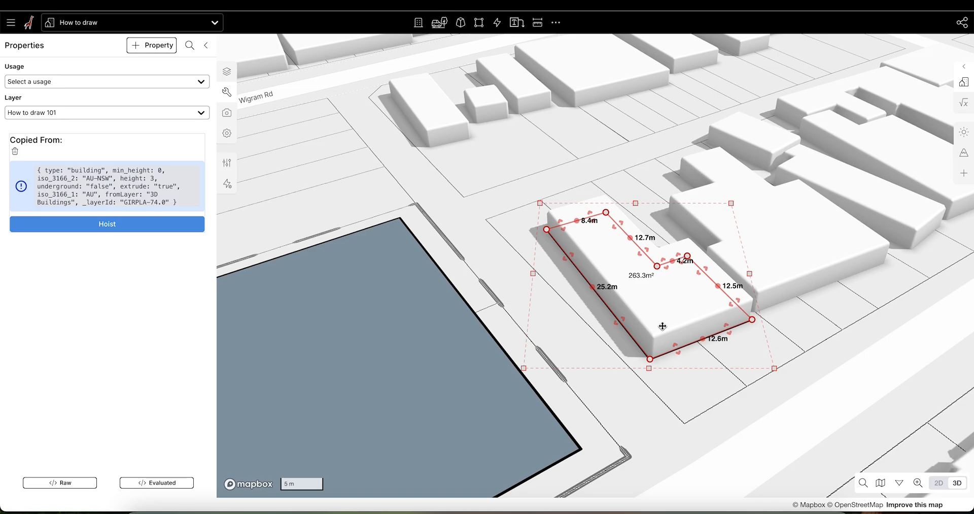
Step: Hoist the building shape's copied properties and move the shape off the original building onto the edge of the site polygon
{"action": "left_click", "coordinate": [94, 230]}
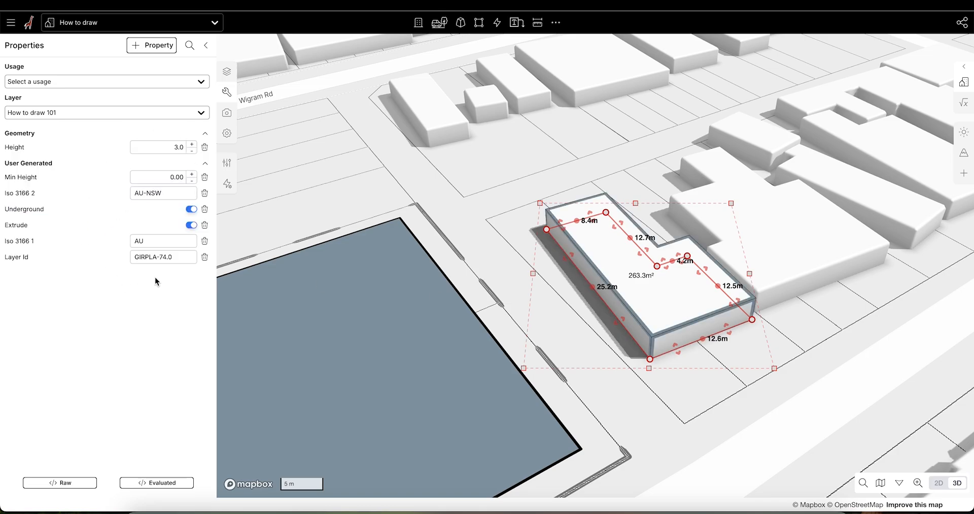
{"action": "mouse_move", "coordinate": [18, 153]}
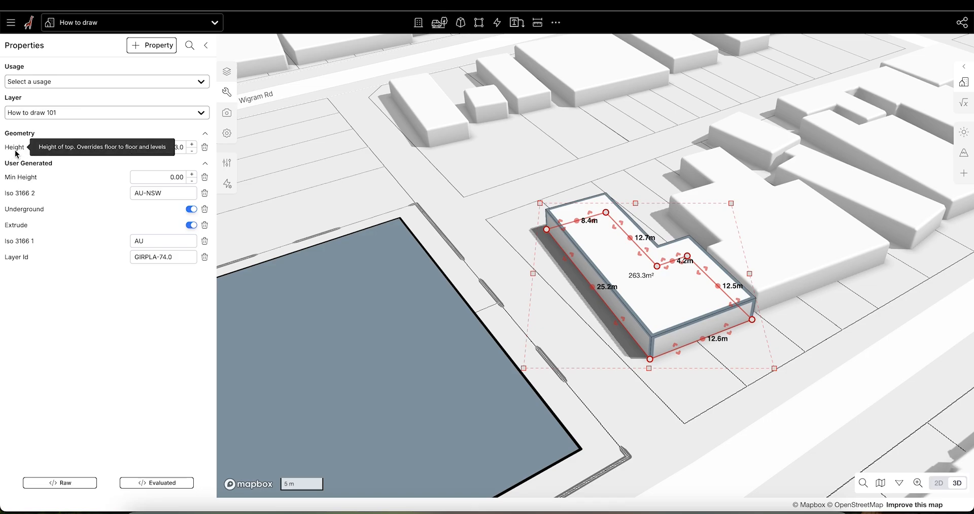
{"action": "left_click_drag", "start_coordinate": [658, 304], "coordinate": [542, 346]}
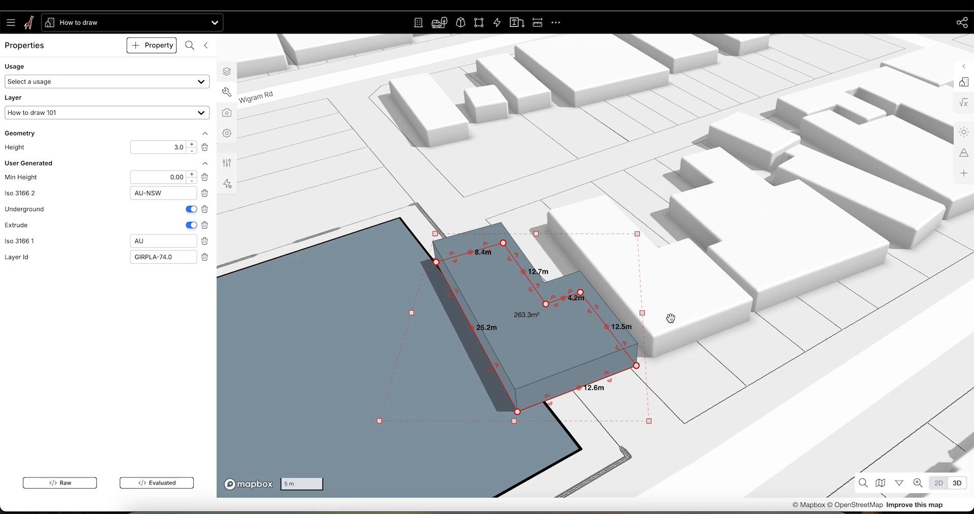
Step: Delete the copied building shape and the site polygon
{"action": "scroll", "coordinate": [743, 287], "scroll_direction": "down", "scroll_amount": 3}
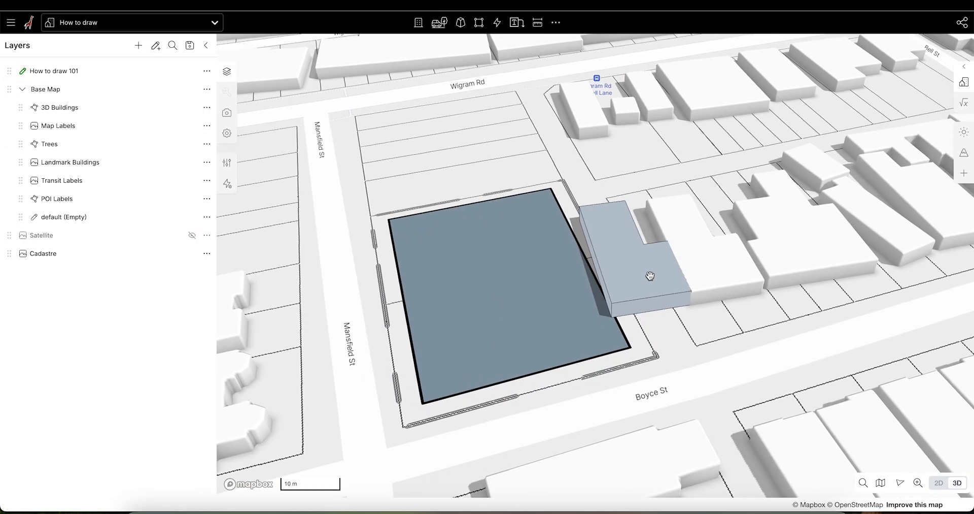
{"action": "scroll", "coordinate": [650, 270], "scroll_direction": "up", "scroll_amount": 2}
{"action": "left_click", "coordinate": [651, 270]}
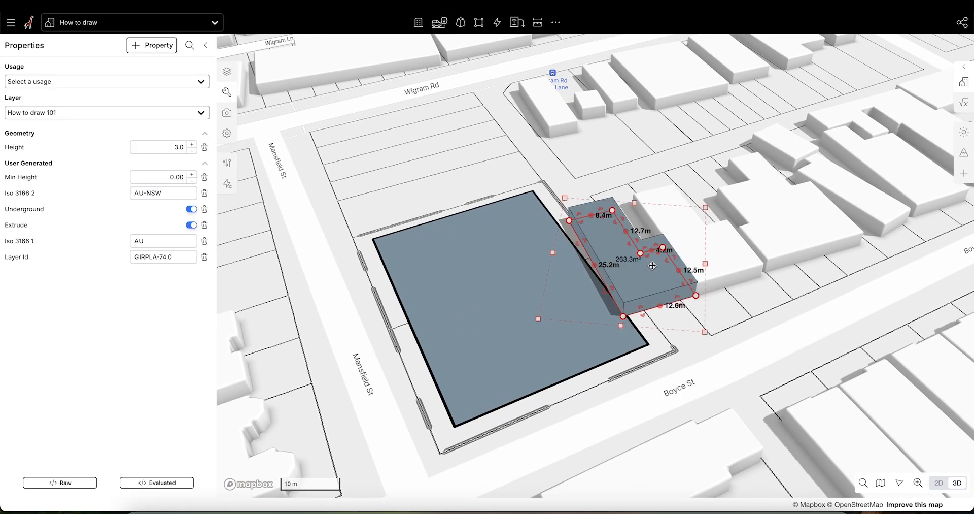
{"action": "key", "text": "BackSpace"}
{"action": "left_click", "coordinate": [535, 298]}
{"action": "key", "text": "BackSpace"}
Step: Turn on the drawing grid in the Snap & Grid options
{"action": "right_click_drag", "start_coordinate": [524, 264], "coordinate": [618, 413]}
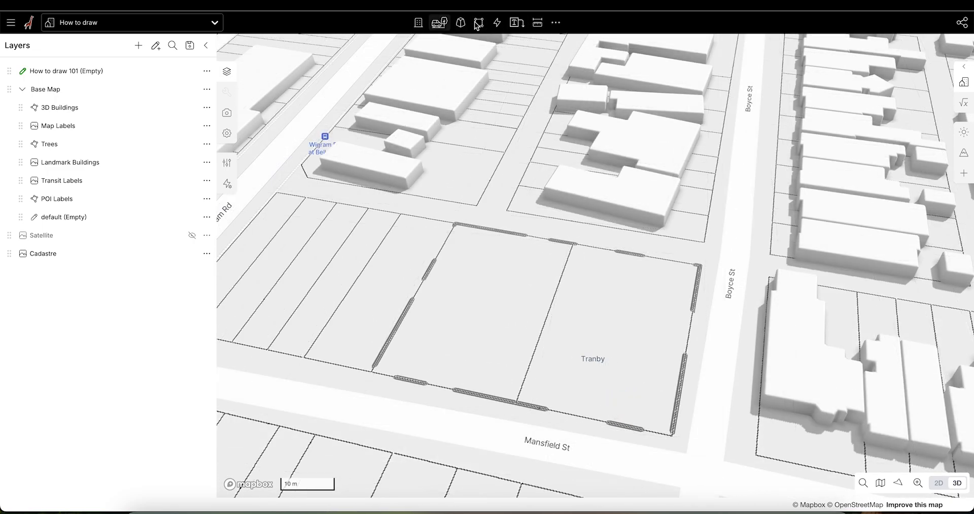
{"action": "left_click", "coordinate": [556, 22]}
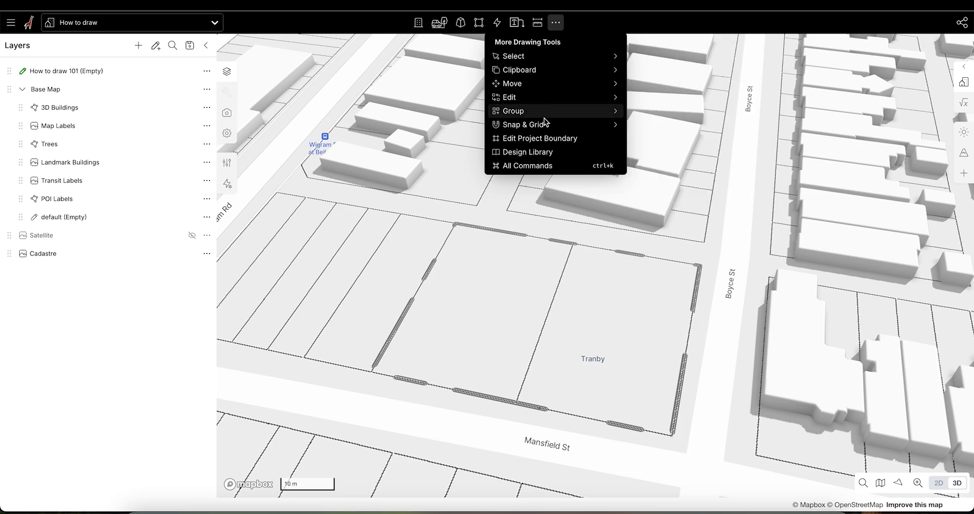
{"action": "mouse_move", "coordinate": [536, 130]}
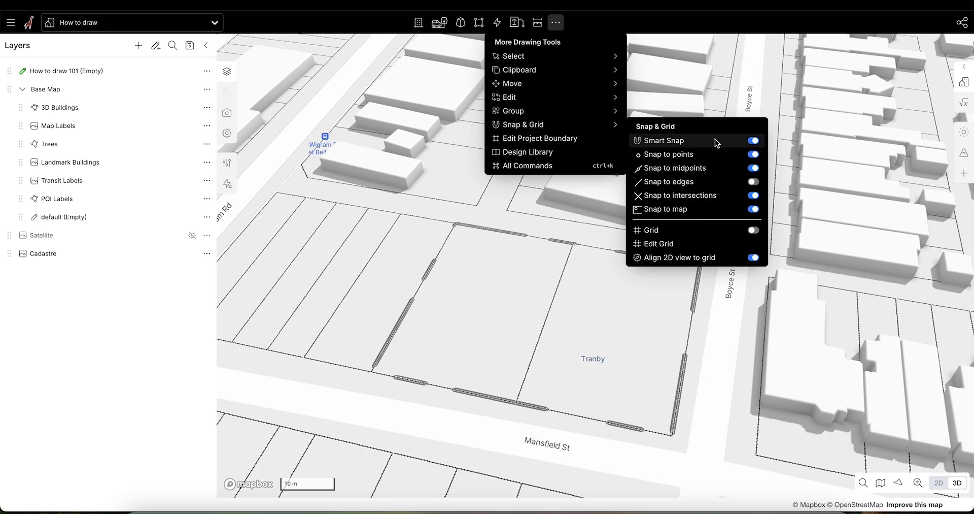
{"action": "left_click", "coordinate": [658, 231]}
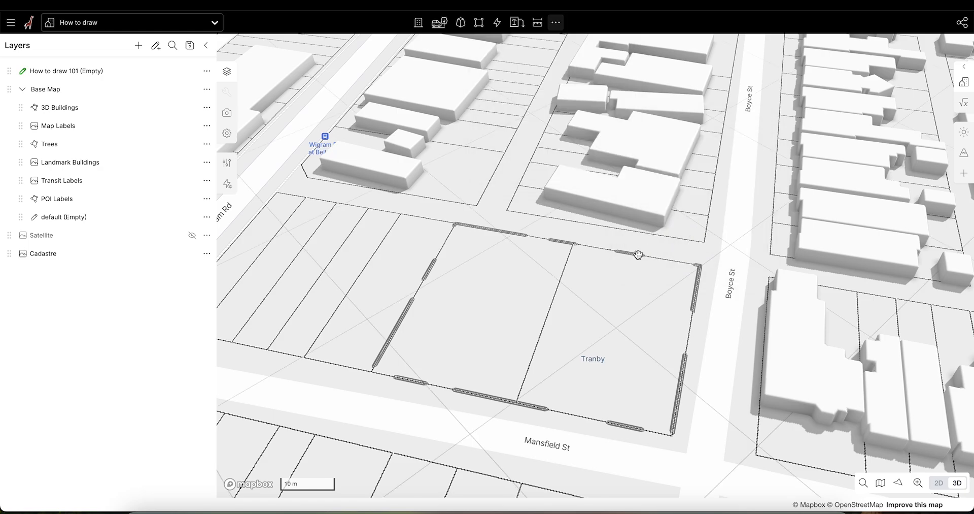
{"action": "scroll", "coordinate": [635, 197], "scroll_direction": "down", "scroll_amount": 1}
{"action": "right_click_drag", "start_coordinate": [608, 324], "coordinate": [617, 333]}
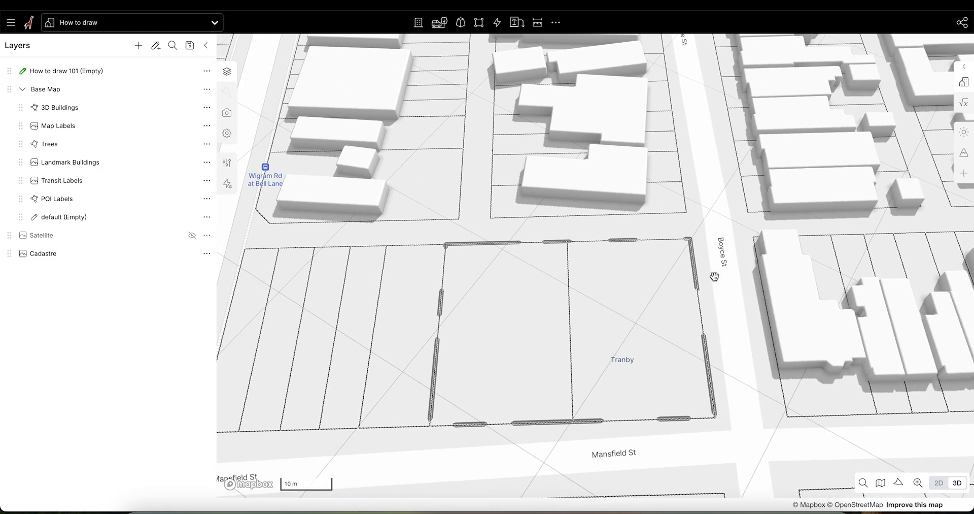
{"action": "scroll", "coordinate": [756, 314], "scroll_direction": "up", "scroll_amount": 3}
{"action": "right_click_drag", "start_coordinate": [687, 351], "coordinate": [683, 308]}
{"action": "scroll", "coordinate": [671, 187], "scroll_direction": "down", "scroll_amount": 1}
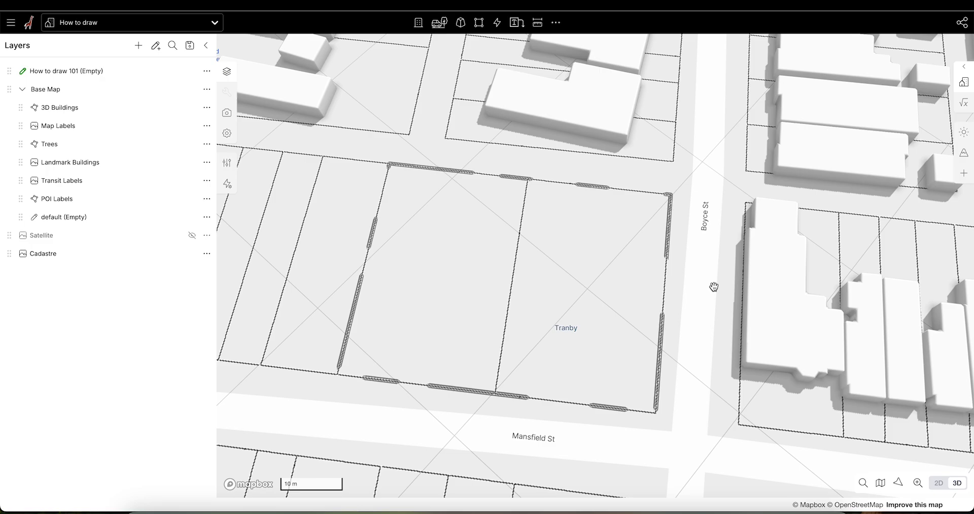
Step: Switch to the 2D view and edit the grid, placing its origin at the site's Boyce St and Mansfield St corner and aligning it along Boyce St
{"action": "mouse_move", "coordinate": [664, 207]}
{"action": "right_mouse_down"}
{"action": "mouse_move", "coordinate": [663, 265]}
{"action": "mouse_move", "coordinate": [649, 178]}
{"action": "right_mouse_up"}
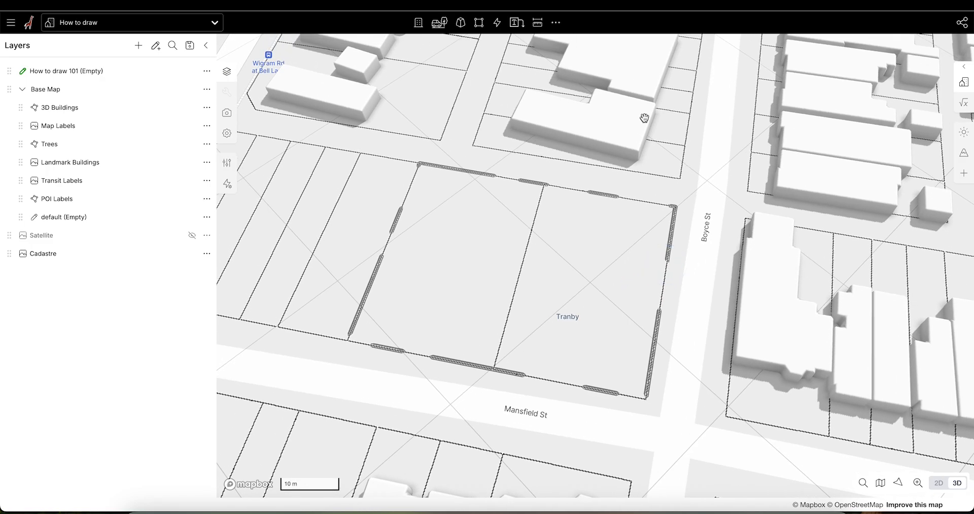
{"action": "left_click", "coordinate": [559, 23]}
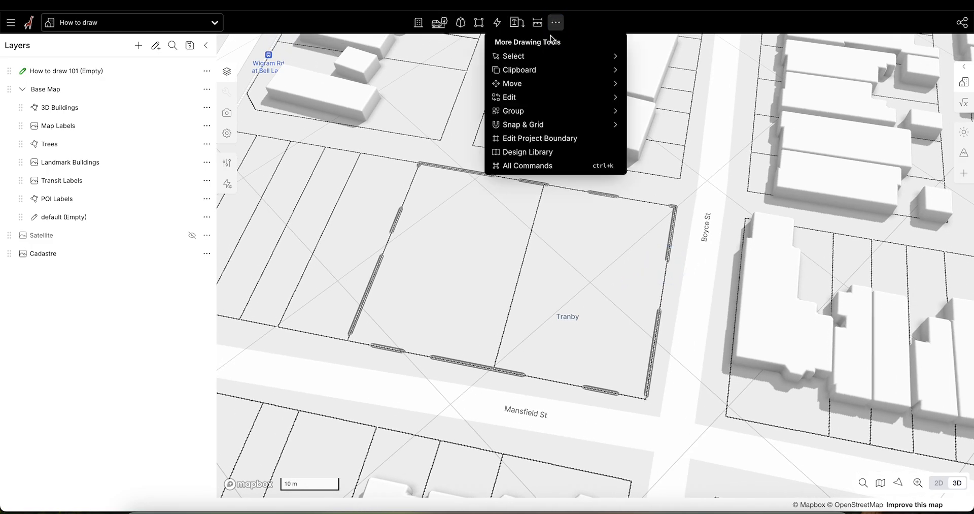
{"action": "mouse_move", "coordinate": [550, 125]}
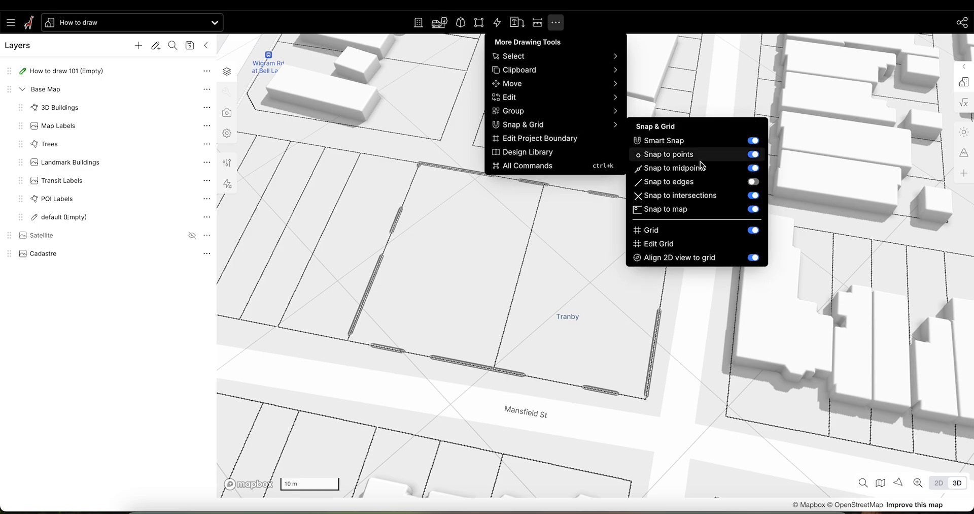
{"action": "left_click", "coordinate": [657, 244]}
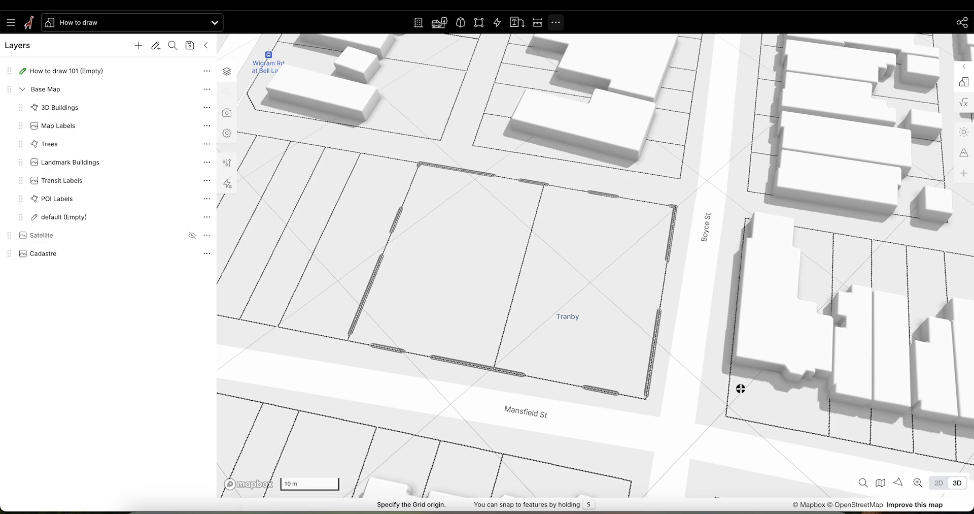
{"action": "key", "text": "t"}
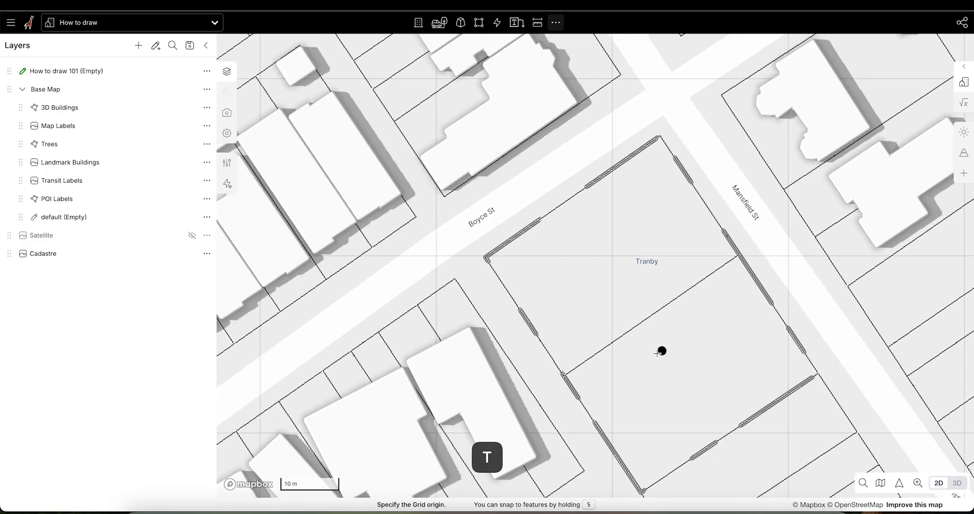
{"action": "scroll", "coordinate": [645, 122], "scroll_direction": "up", "scroll_amount": 2}
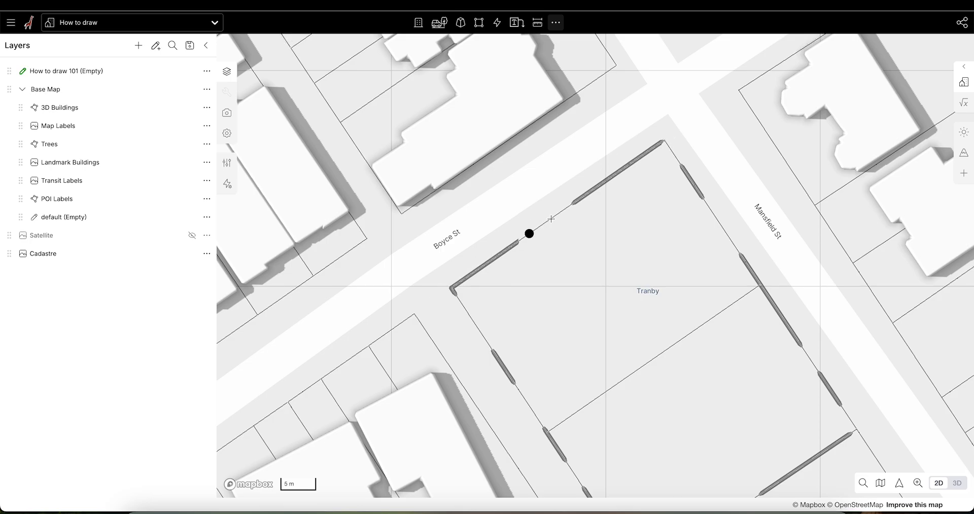
{"action": "key", "text": "s"}
{"action": "left_click", "coordinate": [664, 140]}
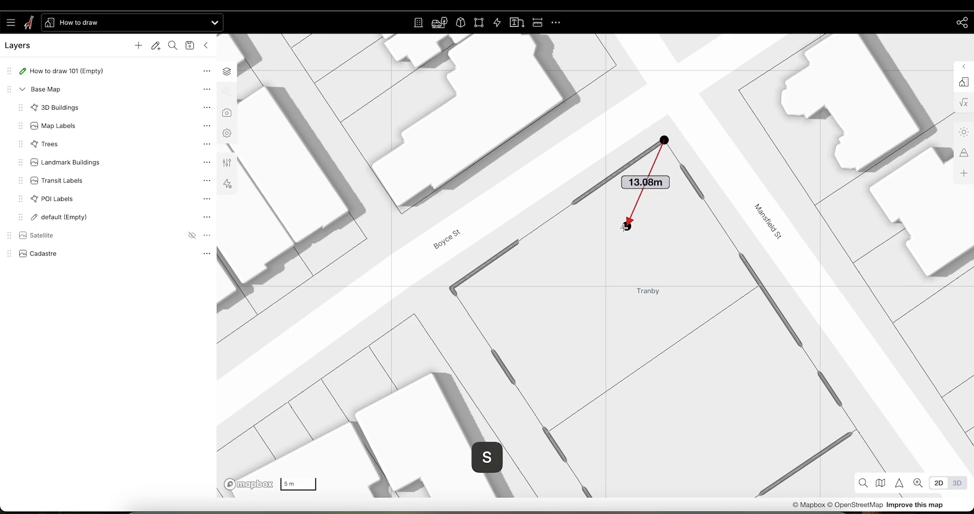
{"action": "left_click", "coordinate": [453, 287]}
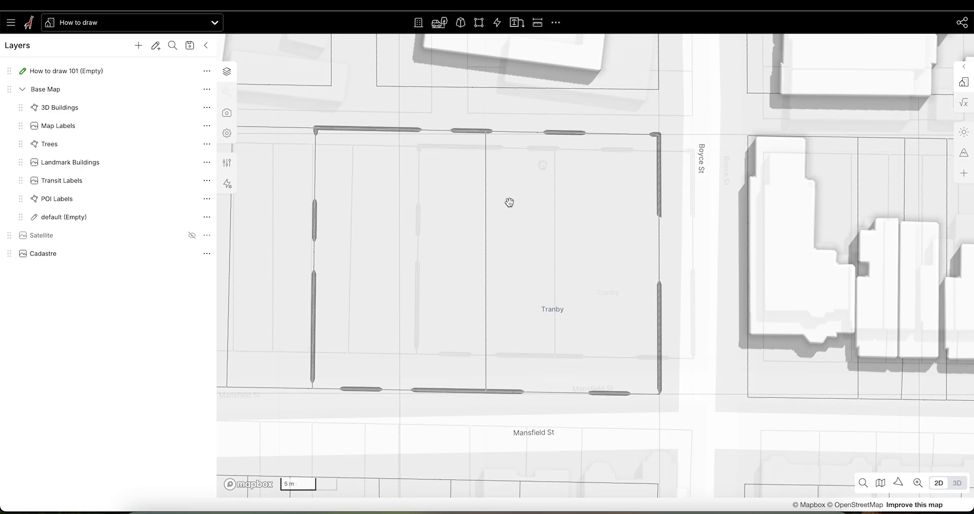
Step: Edit the grid again from the same street corner with 10 m spacing, aligned to the far end of the Boyce St boundary
{"action": "scroll", "coordinate": [509, 205], "scroll_direction": "down", "scroll_amount": 2}
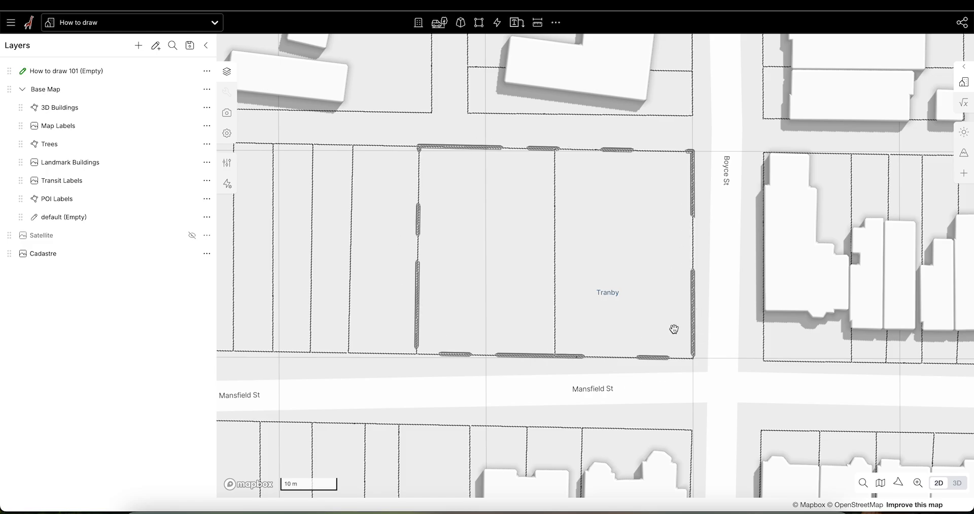
{"action": "left_click", "coordinate": [557, 23]}
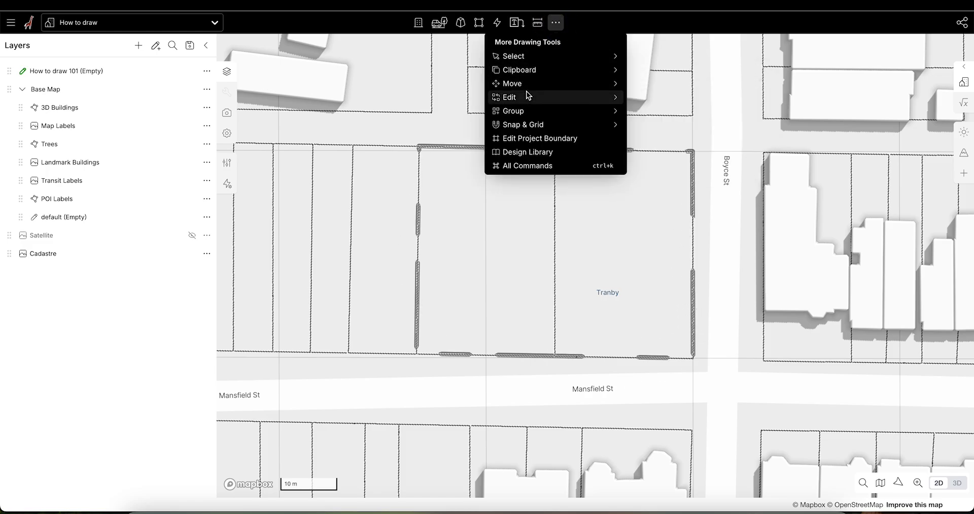
{"action": "left_click", "coordinate": [548, 126]}
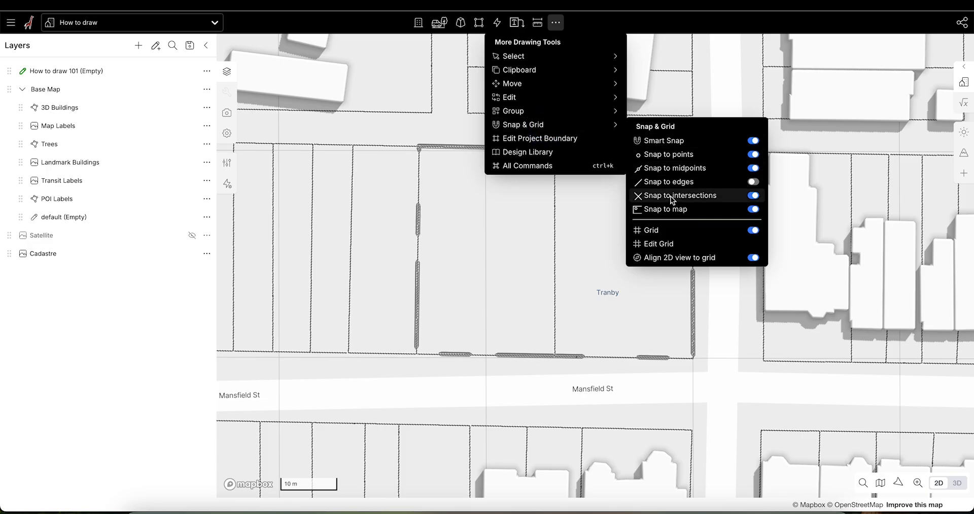
{"action": "left_click", "coordinate": [671, 247]}
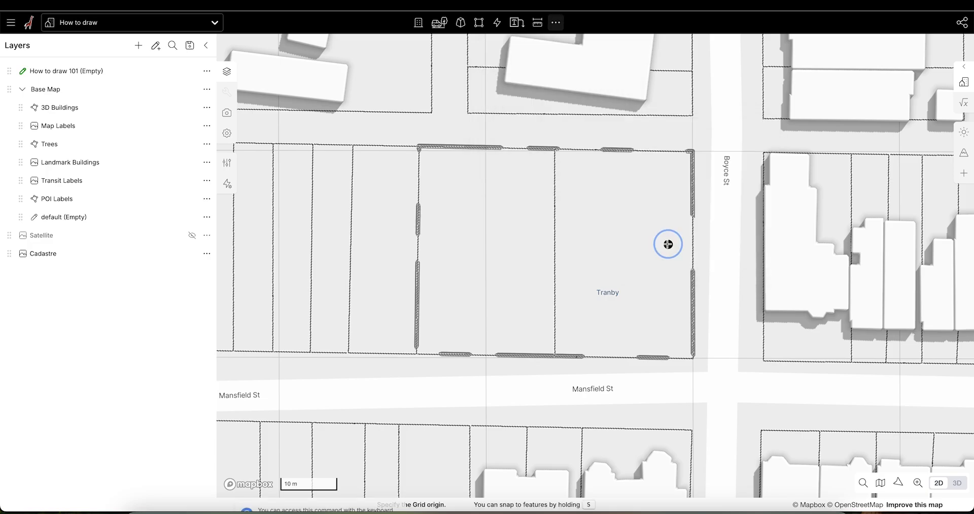
{"action": "key", "text": "s"}
{"action": "left_click", "coordinate": [693, 357]}
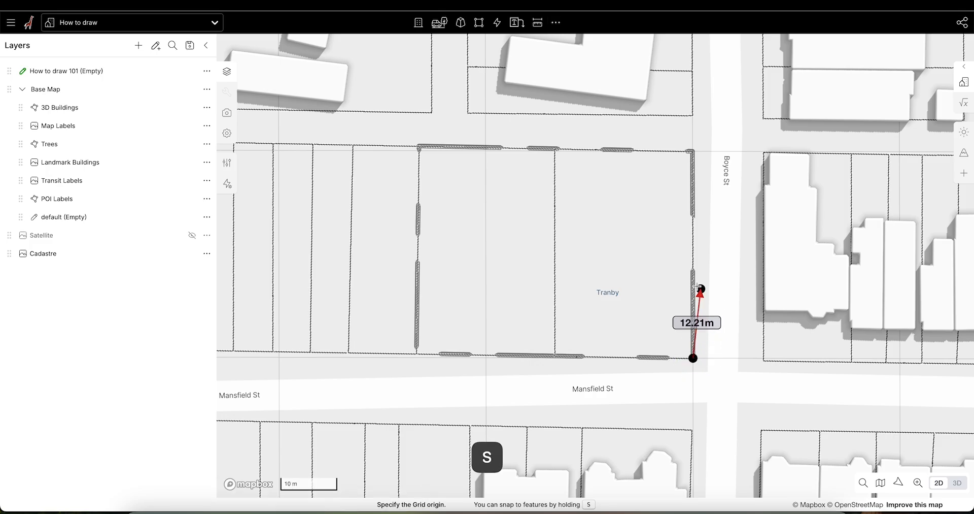
{"action": "type", "text": "10m"}
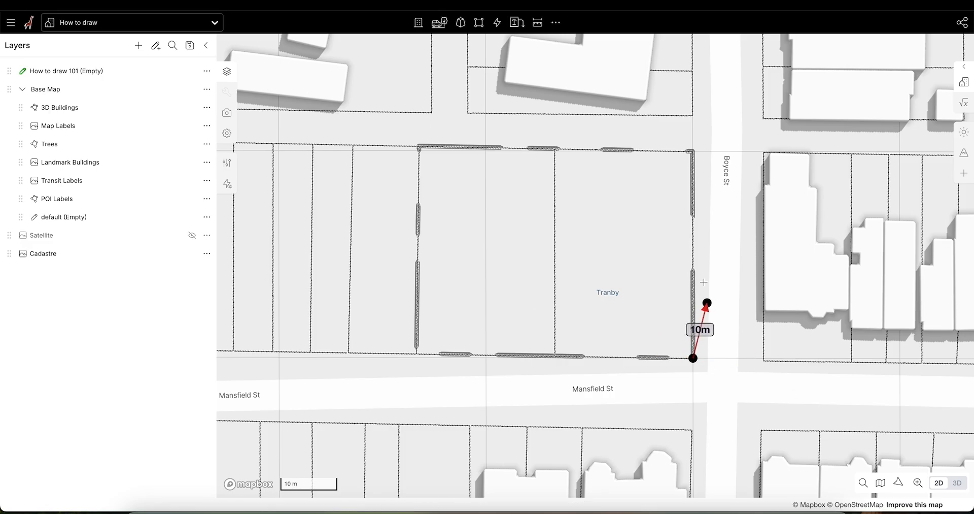
{"action": "key", "text": "shift"}
{"action": "key", "text": "s"}
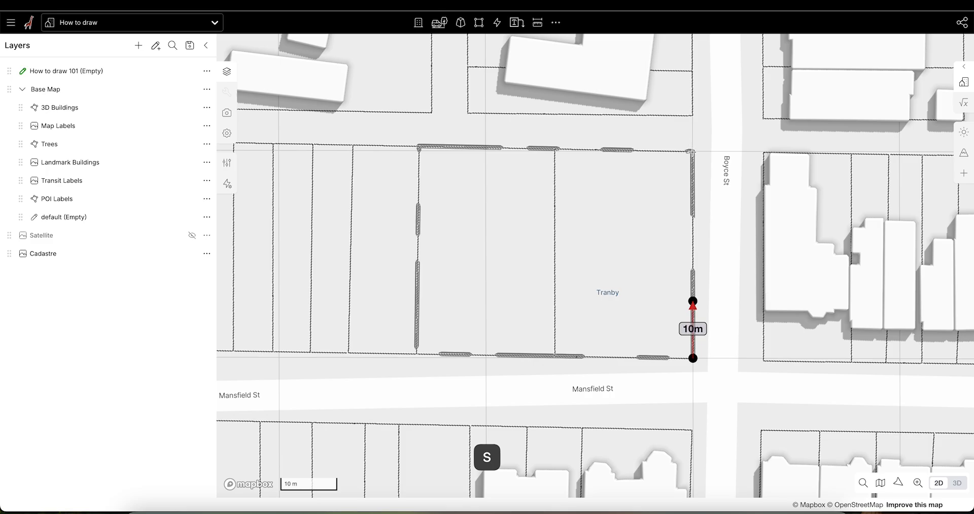
{"action": "left_click", "coordinate": [694, 152]}
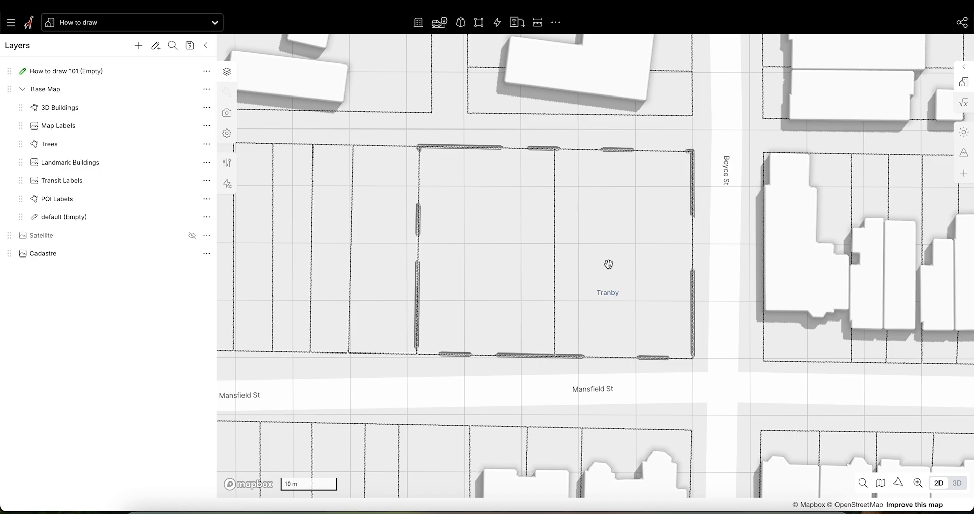
Step: Draw a stepped polygon inside the site with its corners snapped to the 10 m grid intersections
{"action": "scroll", "coordinate": [569, 248], "scroll_direction": "up", "scroll_amount": 3}
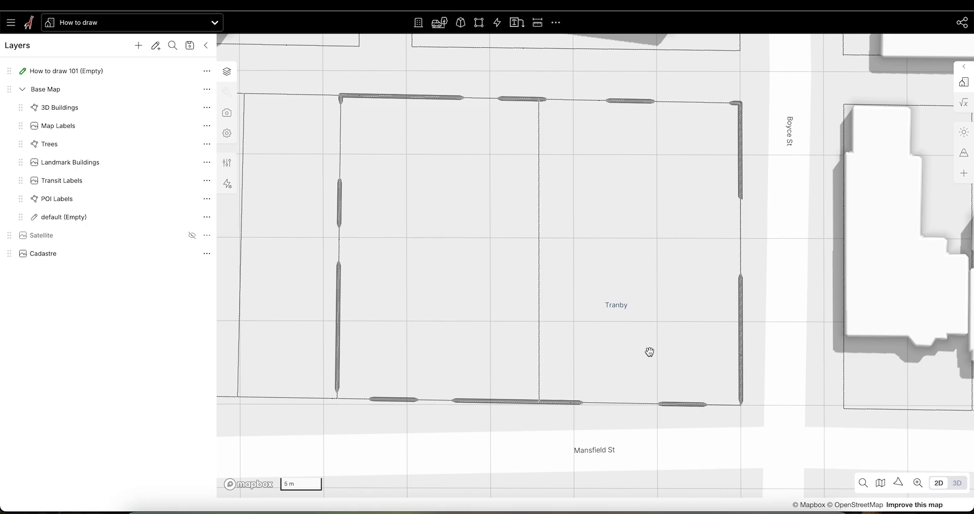
{"action": "left_click", "coordinate": [485, 25]}
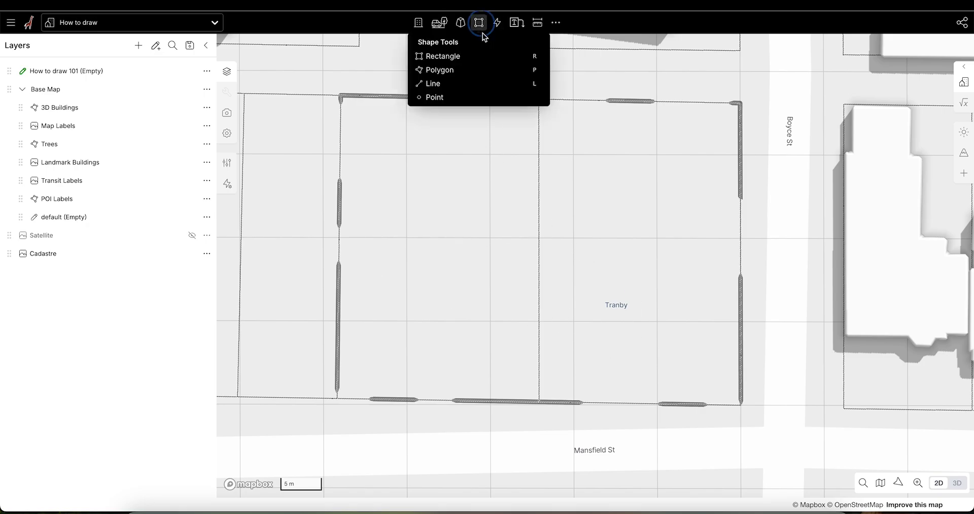
{"action": "left_click", "coordinate": [446, 73]}
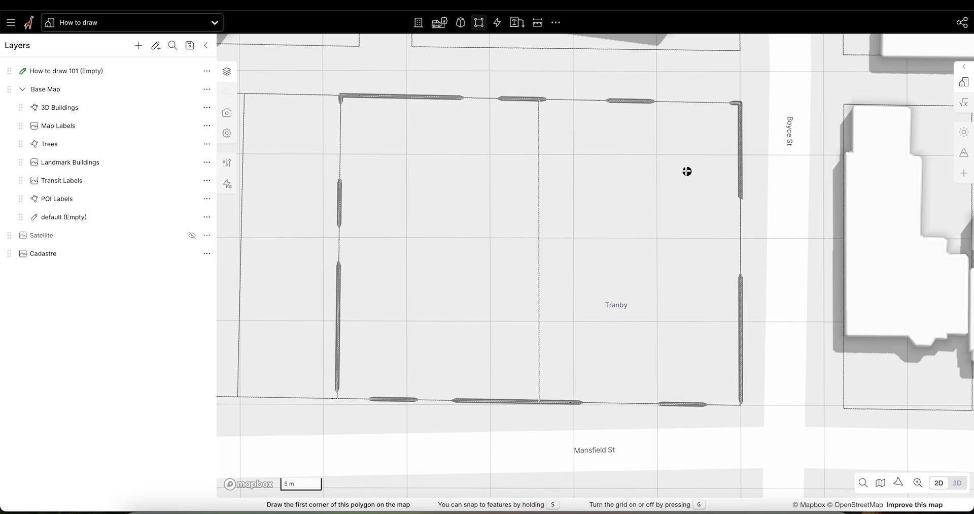
{"action": "key", "text": "s"}
{"action": "left_click", "coordinate": [657, 154]}
{"action": "left_click", "coordinate": [657, 237]}
{"action": "left_click", "coordinate": [573, 237]}
{"action": "left_click", "coordinate": [573, 321]}
{"action": "left_click", "coordinate": [491, 320]}
{"action": "left_click", "coordinate": [407, 321]}
{"action": "left_click", "coordinate": [407, 238]}
{"action": "left_click", "coordinate": [491, 238]}
{"action": "left_click", "coordinate": [491, 154]}
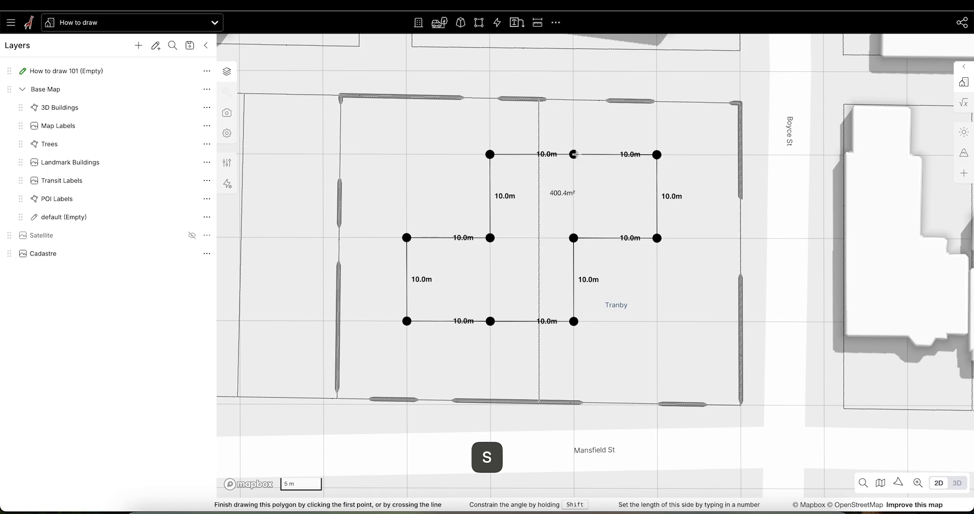
{"action": "left_click", "coordinate": [575, 153]}
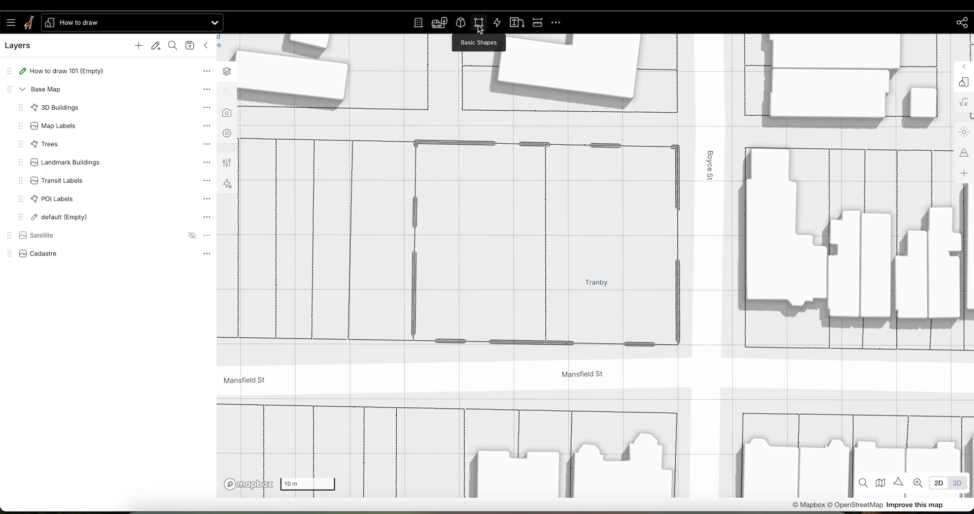
Step: Draw a grid-snapped rectangle inside the site with a 20 m first edge and a 30 m width, and delete it
{"action": "left_click", "coordinate": [478, 24]}
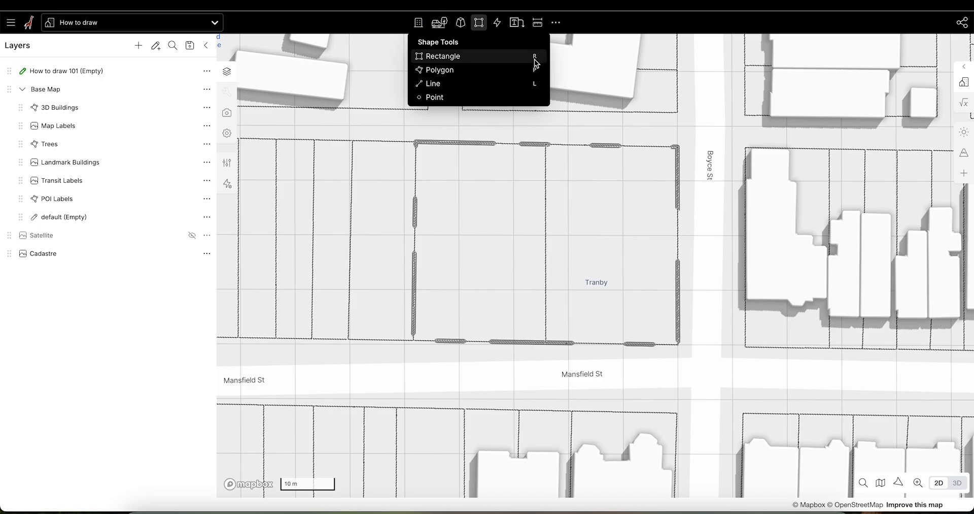
{"action": "left_click", "coordinate": [444, 57]}
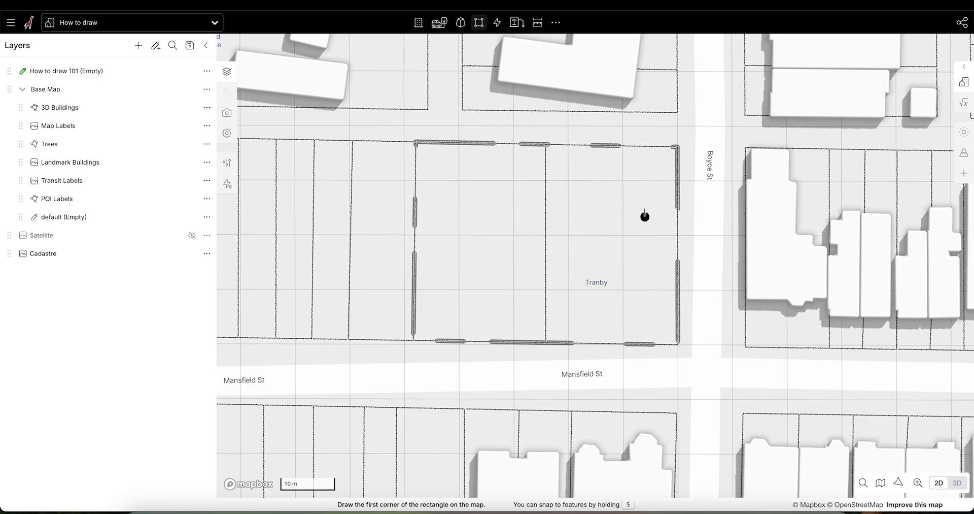
{"action": "key", "text": "s"}
{"action": "left_click", "coordinate": [623, 181]}
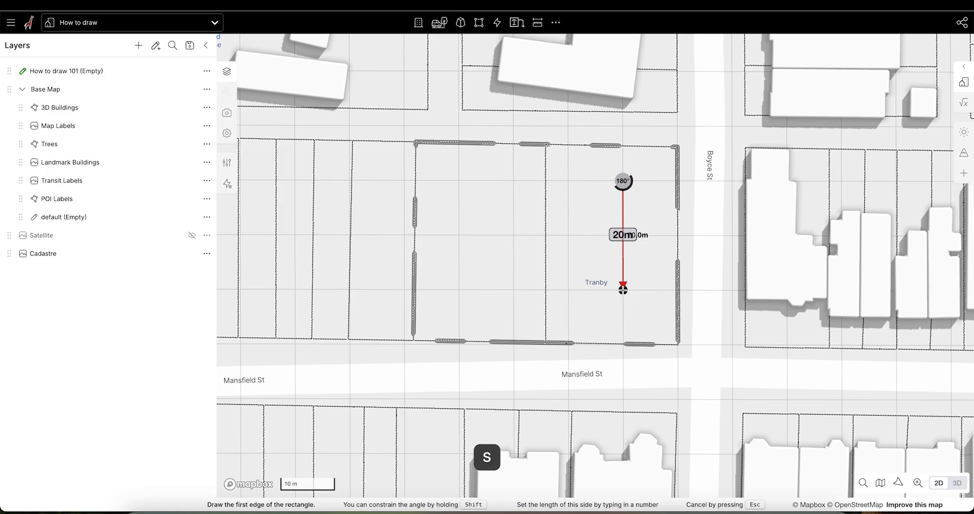
{"action": "left_click", "coordinate": [623, 290]}
{"action": "left_click", "coordinate": [470, 290]}
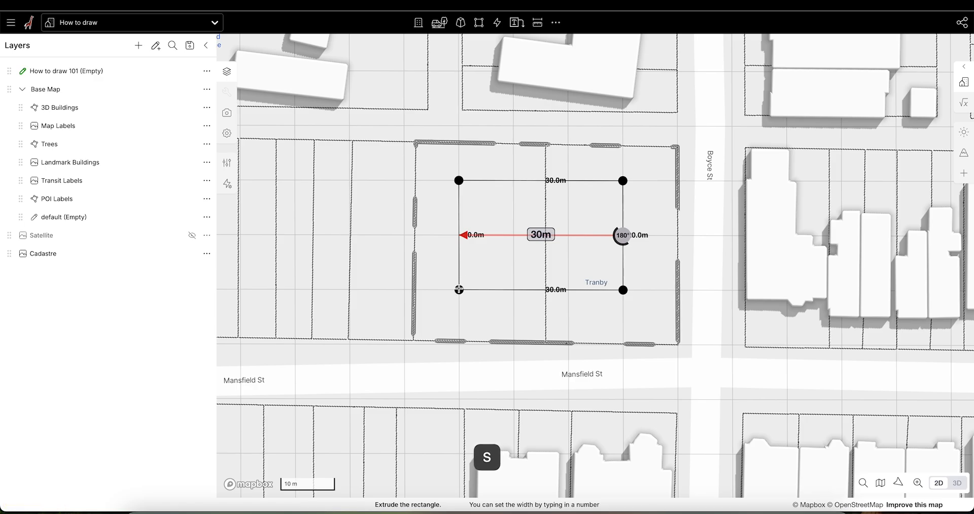
{"action": "left_click", "coordinate": [460, 290]}
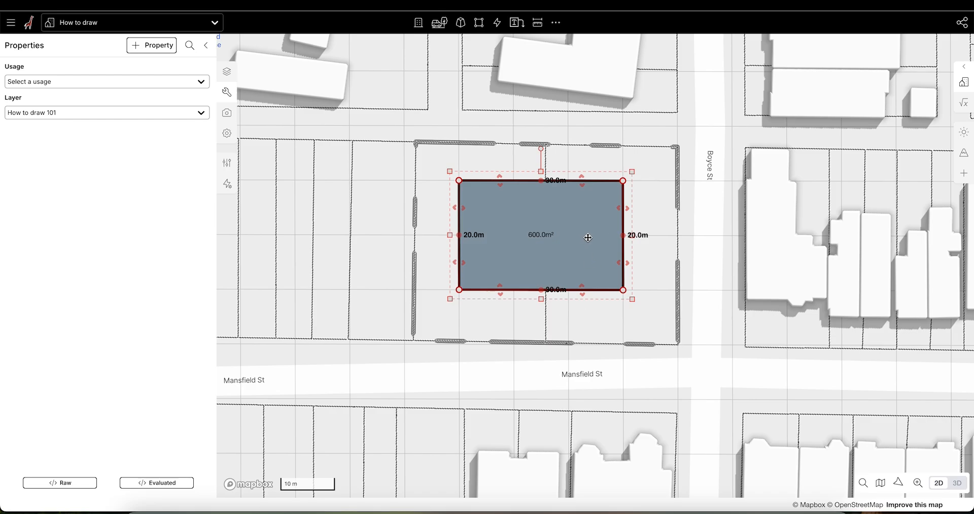
{"action": "key", "text": "BackSpace"}
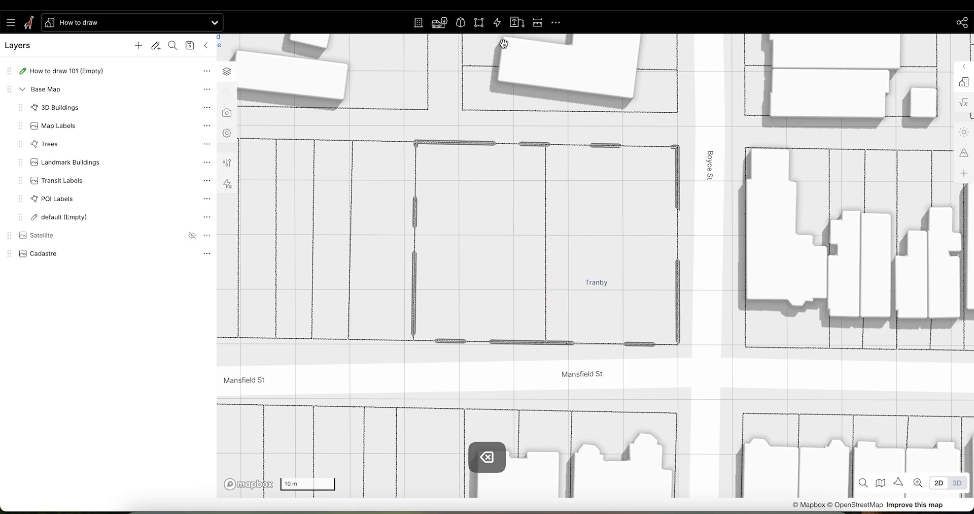
Step: Draw a 30 m by 20 m rectangle on the grid diagonally between opposite corners, and delete it
{"action": "left_click", "coordinate": [480, 23]}
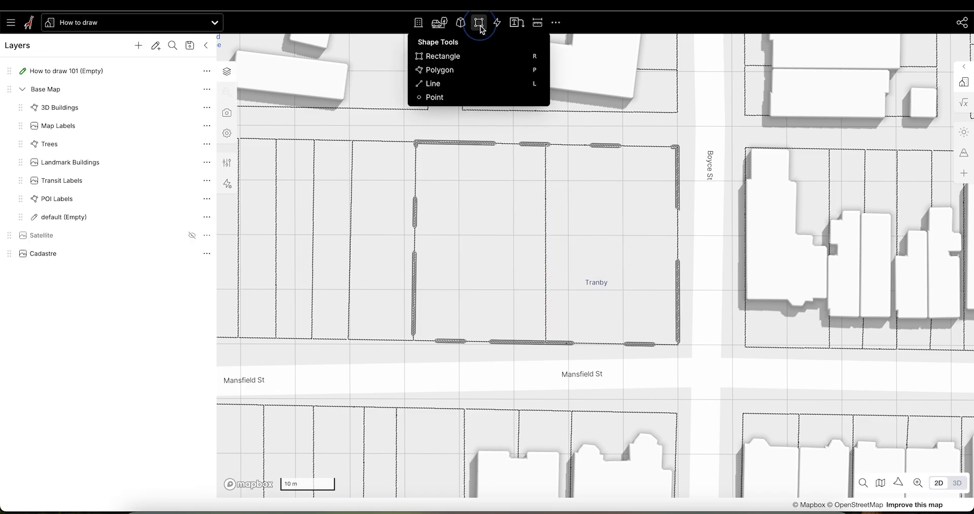
{"action": "left_click", "coordinate": [451, 58]}
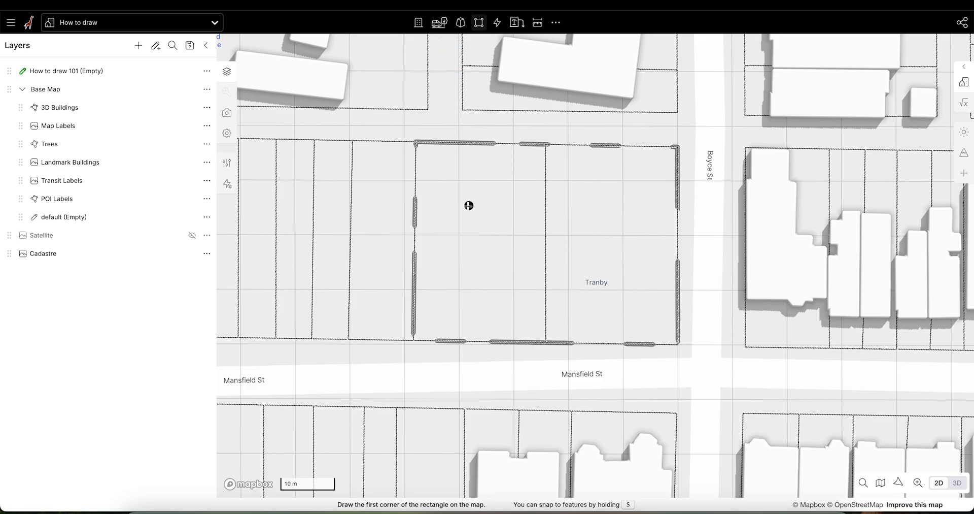
{"action": "key", "text": "s"}
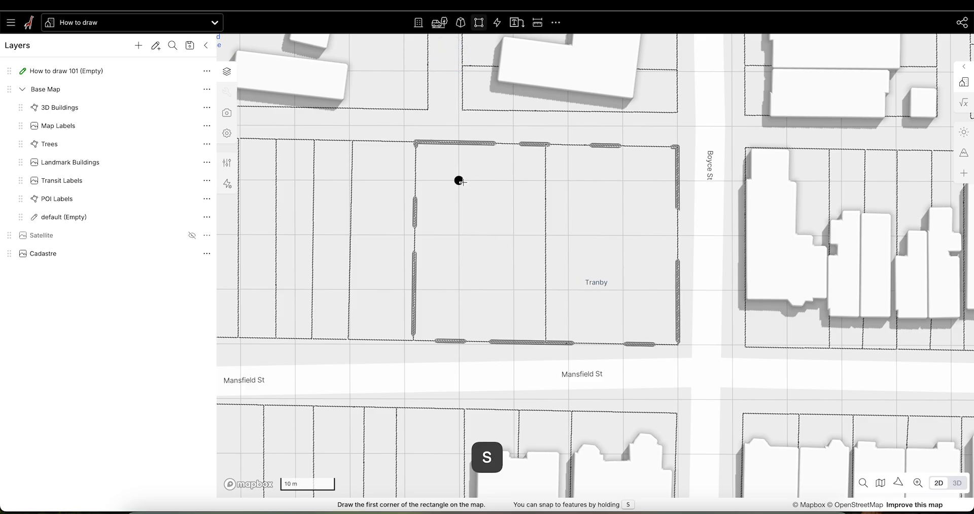
{"action": "mouse_move", "coordinate": [463, 181]}
{"action": "left_mouse_down"}
{"action": "mouse_move", "coordinate": [518, 252]}
{"action": "mouse_move", "coordinate": [512, 228]}
{"action": "mouse_move", "coordinate": [522, 244]}
{"action": "mouse_move", "coordinate": [616, 275]}
{"action": "mouse_move", "coordinate": [609, 266]}
{"action": "mouse_move", "coordinate": [613, 285]}
{"action": "mouse_move", "coordinate": [605, 281]}
{"action": "mouse_move", "coordinate": [627, 292]}
{"action": "left_mouse_up"}
{"action": "key", "text": "s"}
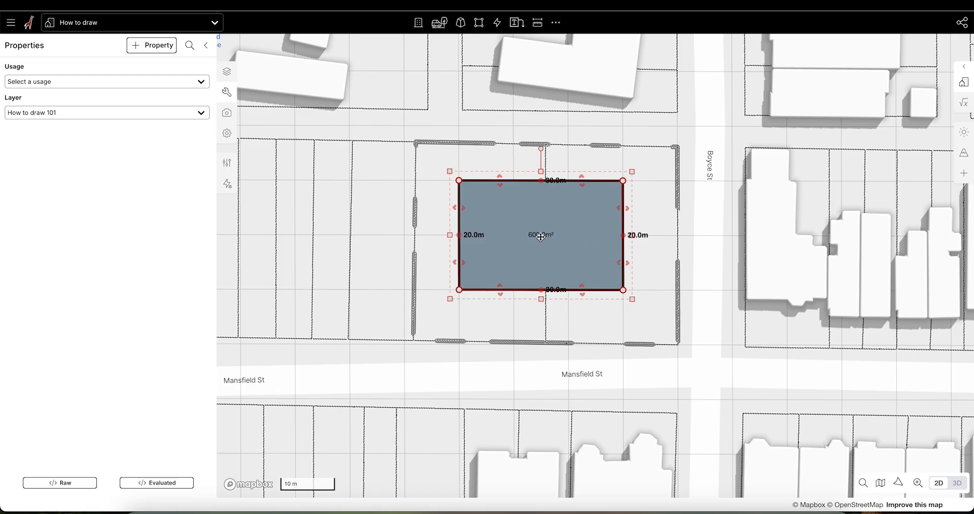
{"action": "key", "text": "BackSpace"}
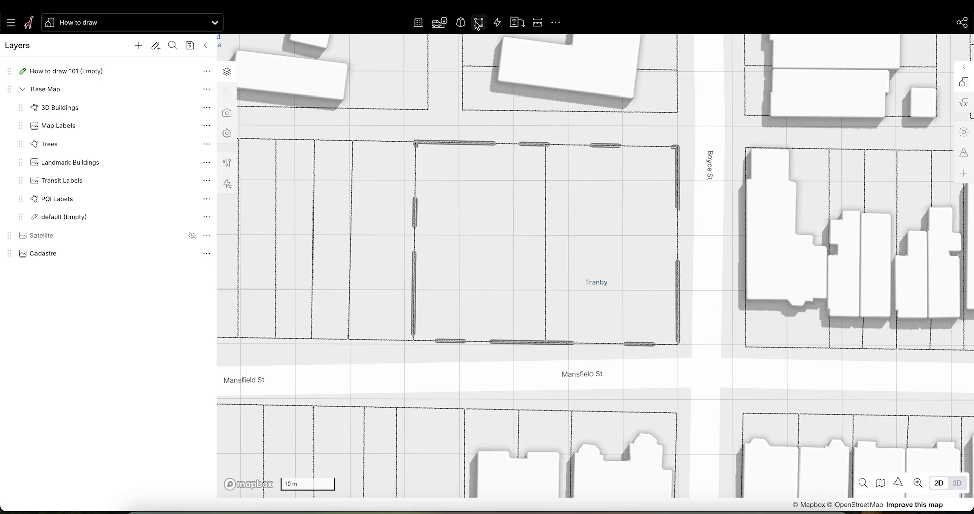
Step: Draw a rectangle inside the site with an angle-constrained 12 m first edge and a 20 m width
{"action": "left_click", "coordinate": [477, 24]}
{"action": "left_click", "coordinate": [444, 61]}
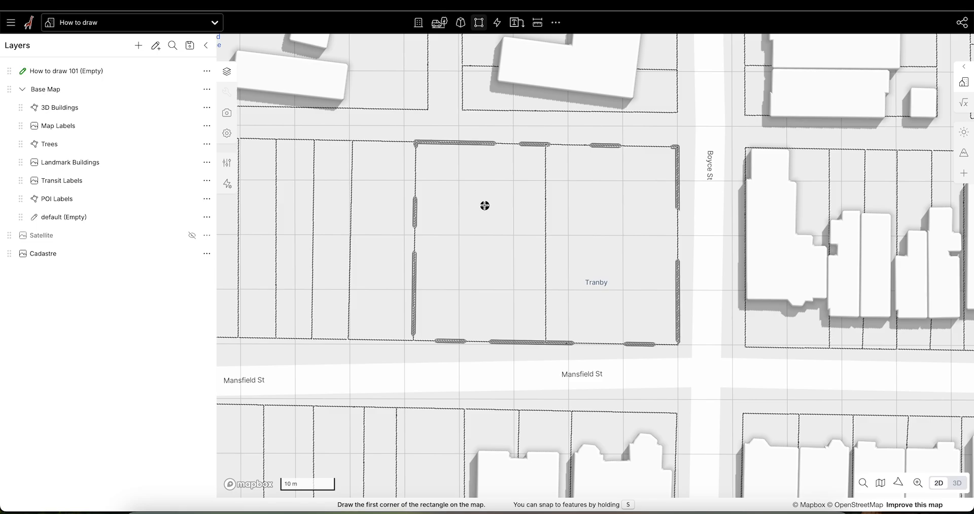
{"action": "left_click", "coordinate": [486, 204]}
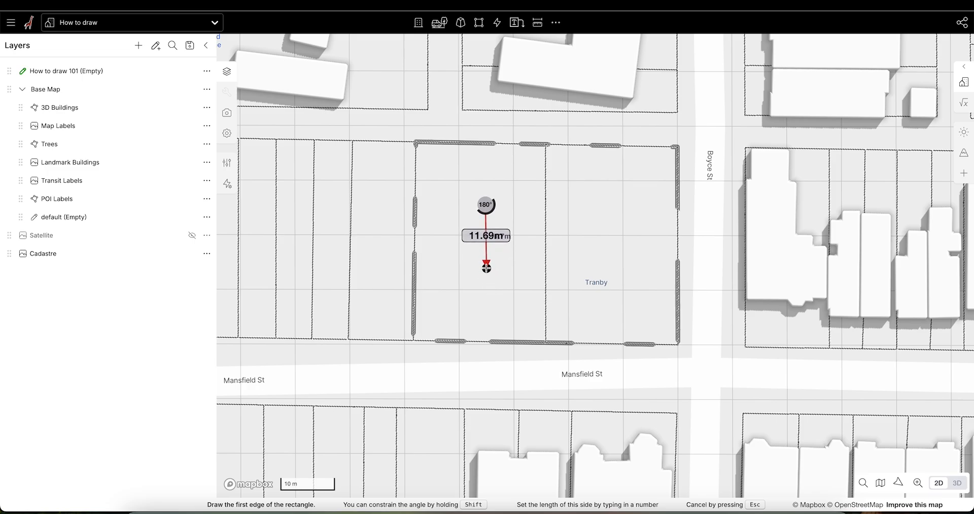
{"action": "type", "text": "12m"}
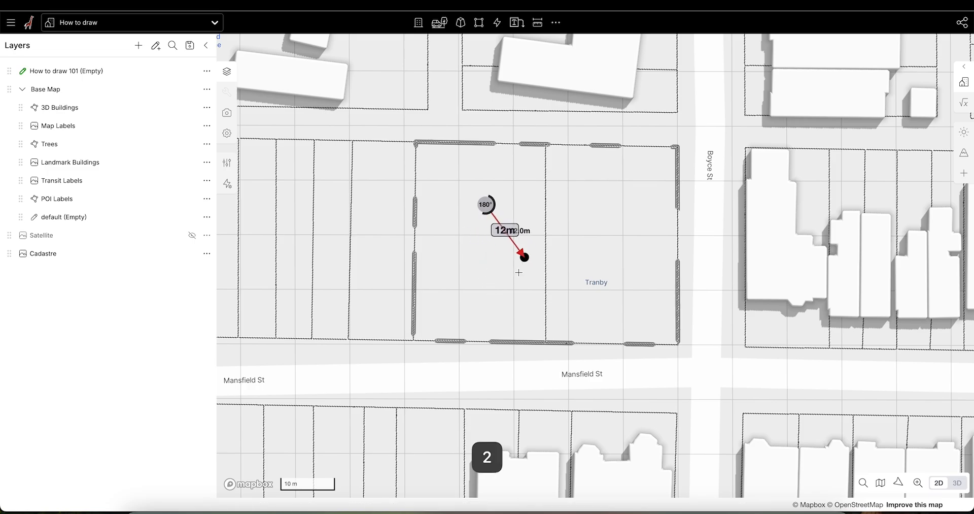
{"action": "key", "text": "shift"}
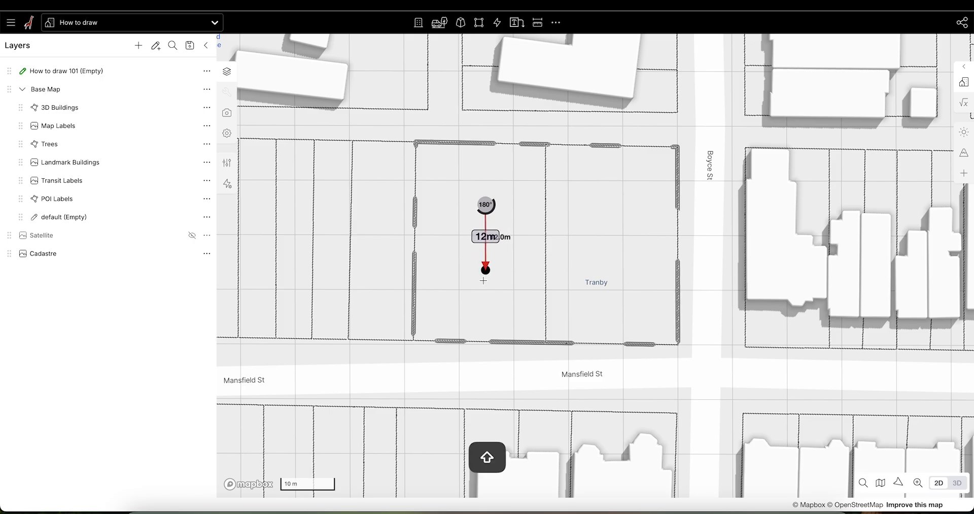
{"action": "left_click", "coordinate": [483, 280]}
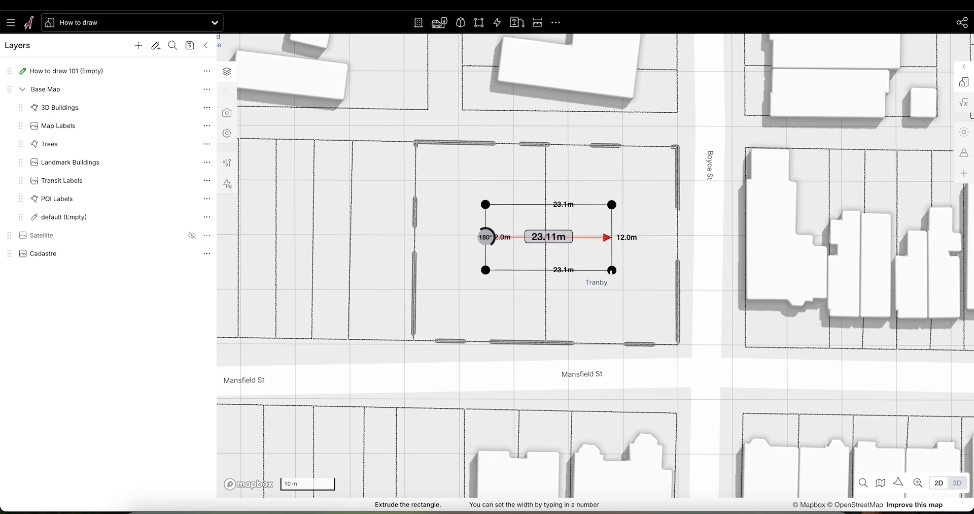
{"action": "type", "text": "20m"}
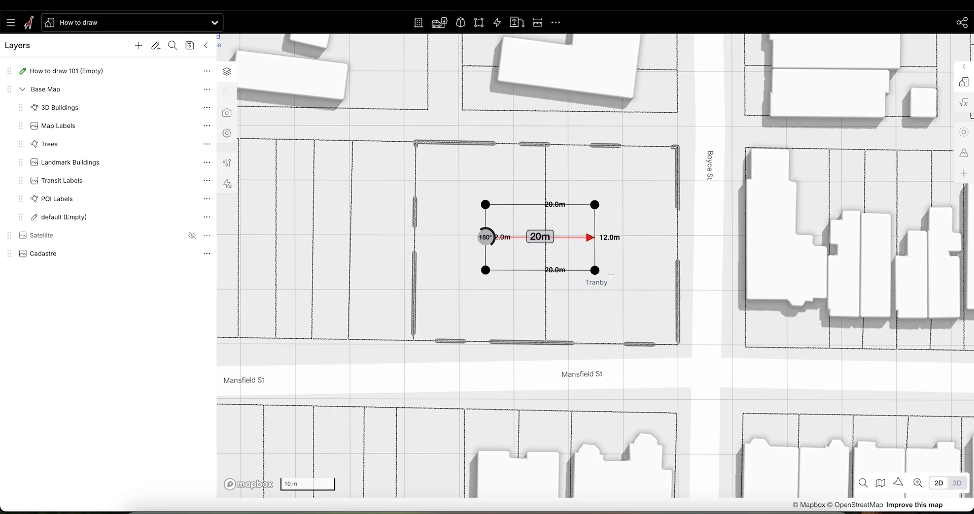
{"action": "left_click", "coordinate": [611, 274]}
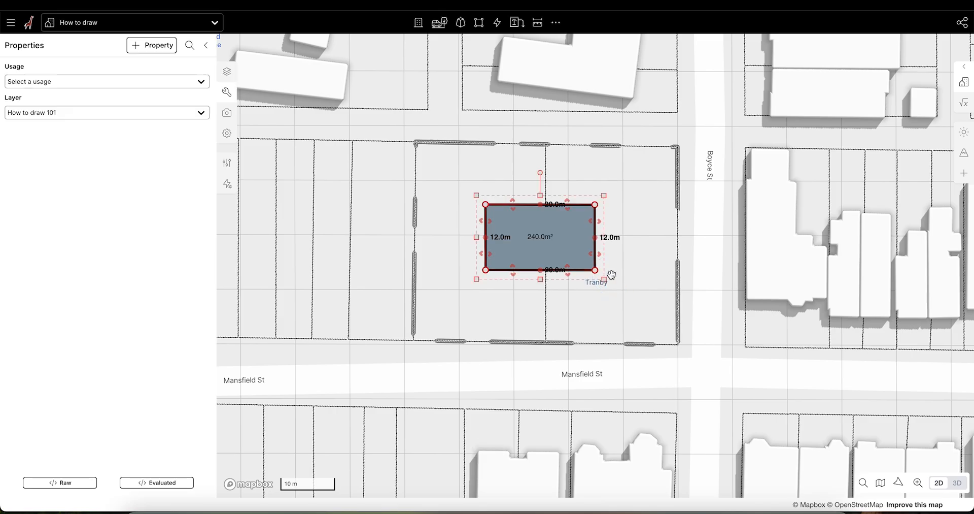
{"action": "left_click", "coordinate": [643, 223]}
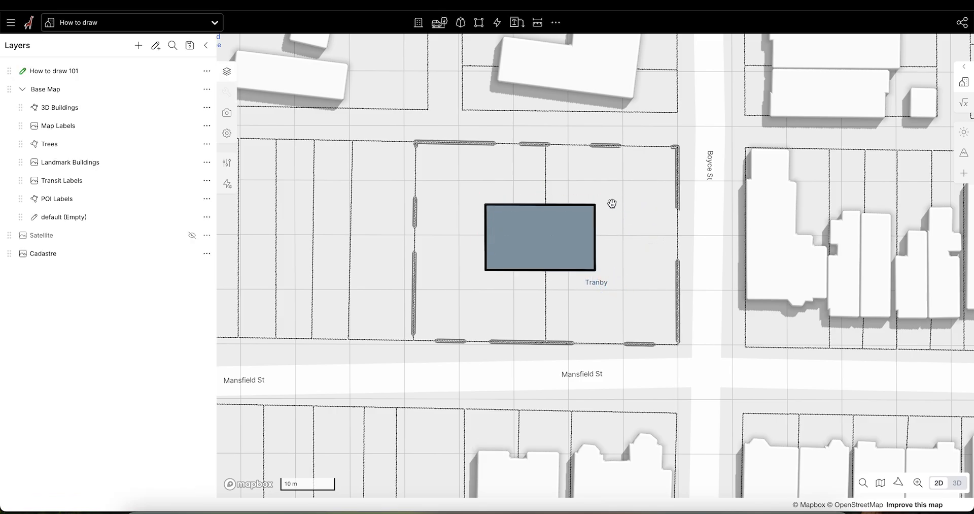
Step: Select the 12 m by 20 m rectangle inside the site and delete it
{"action": "left_click", "coordinate": [533, 223]}
{"action": "scroll", "coordinate": [533, 224], "scroll_direction": "up", "scroll_amount": 2}
{"action": "left_click_drag", "start_coordinate": [595, 230], "coordinate": [587, 229]}
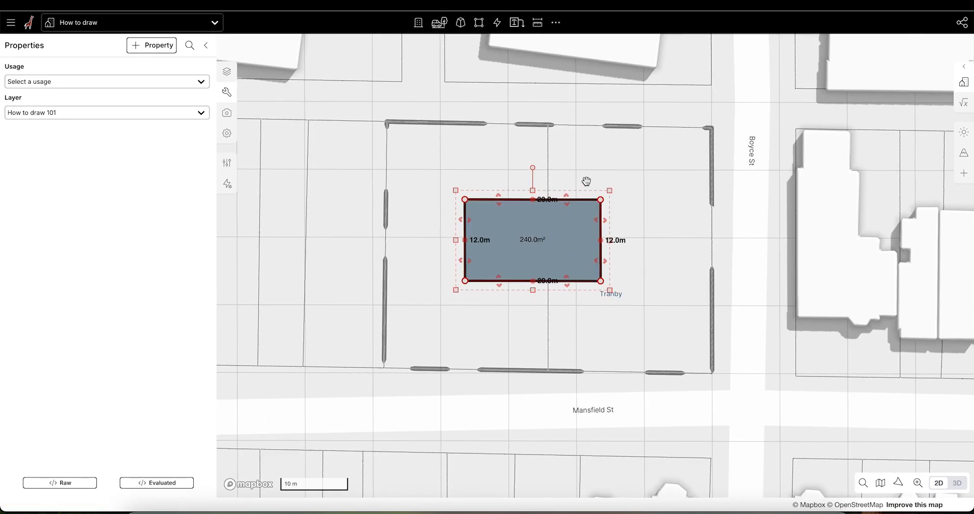
{"action": "key", "text": "BackSpace"}
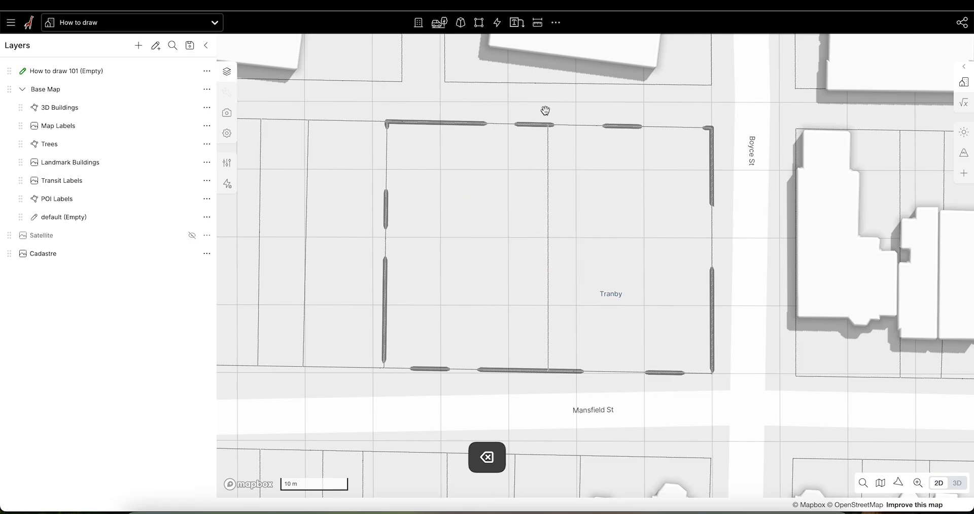
Step: Draw a U-shaped polygon inside the site, snapped to the 10 m grid, with 20 m outer sides and a 20 m by 10 m recess
{"action": "left_click", "coordinate": [479, 25]}
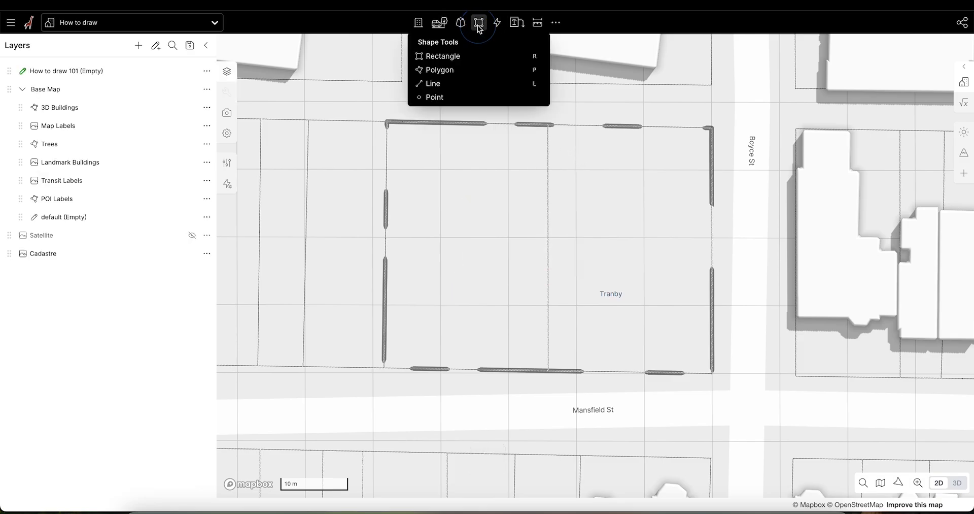
{"action": "left_click", "coordinate": [440, 70]}
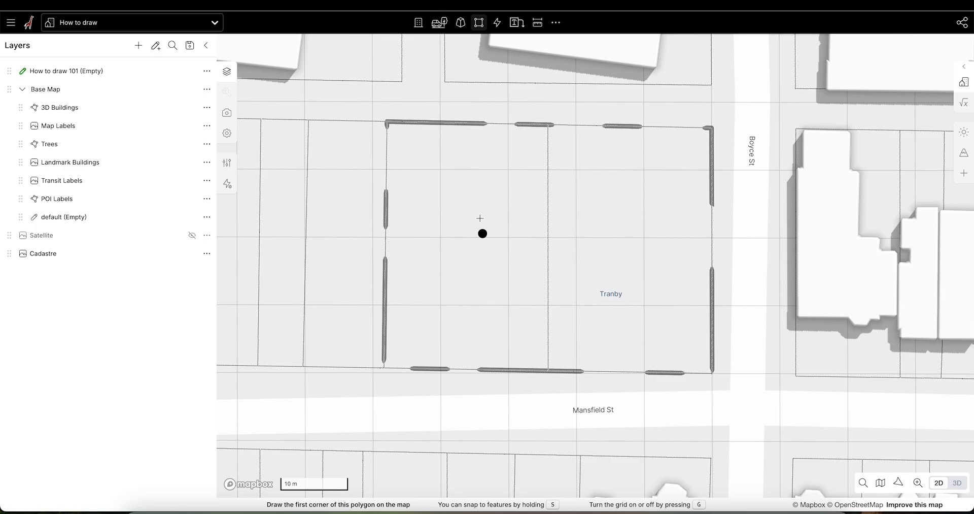
{"action": "key", "text": "s"}
{"action": "left_click", "coordinate": [440, 169]}
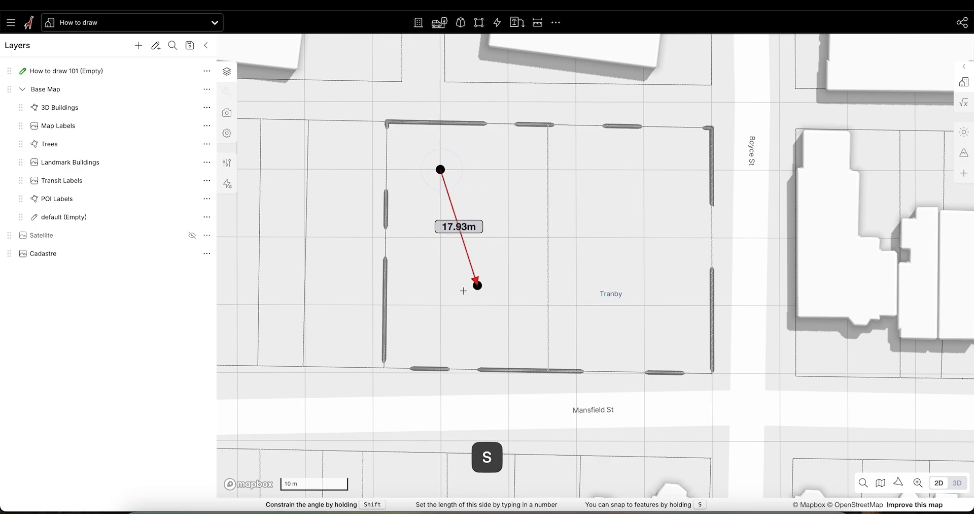
{"action": "left_click", "coordinate": [441, 305]}
{"action": "left_click", "coordinate": [508, 304]}
{"action": "left_click", "coordinate": [508, 237]}
{"action": "left_click", "coordinate": [645, 237]}
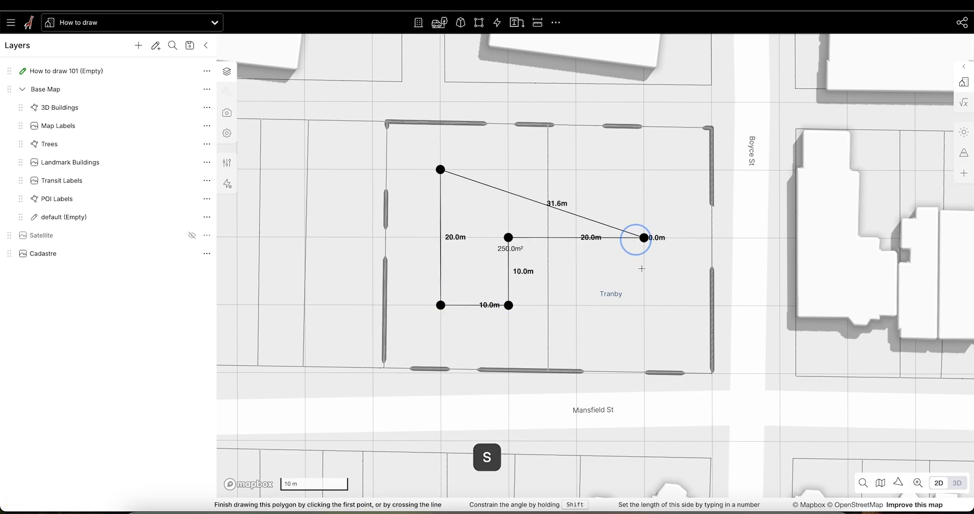
{"action": "left_click", "coordinate": [644, 304]}
{"action": "left_click", "coordinate": [712, 304]}
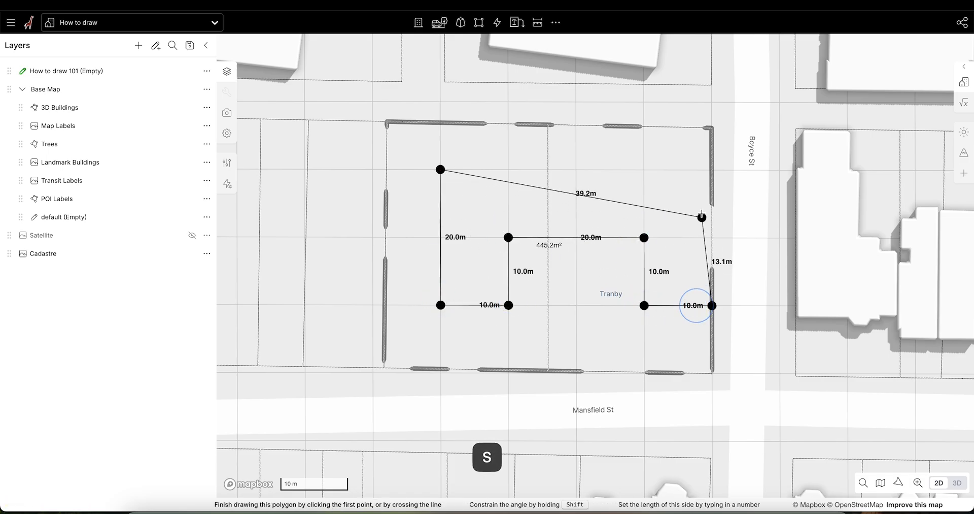
{"action": "left_click", "coordinate": [711, 170]}
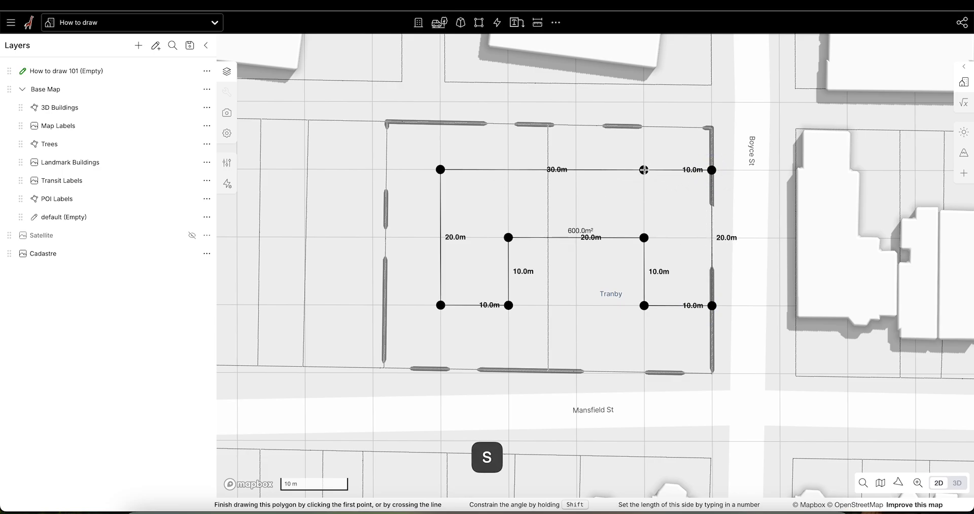
{"action": "double_click", "coordinate": [644, 169]}
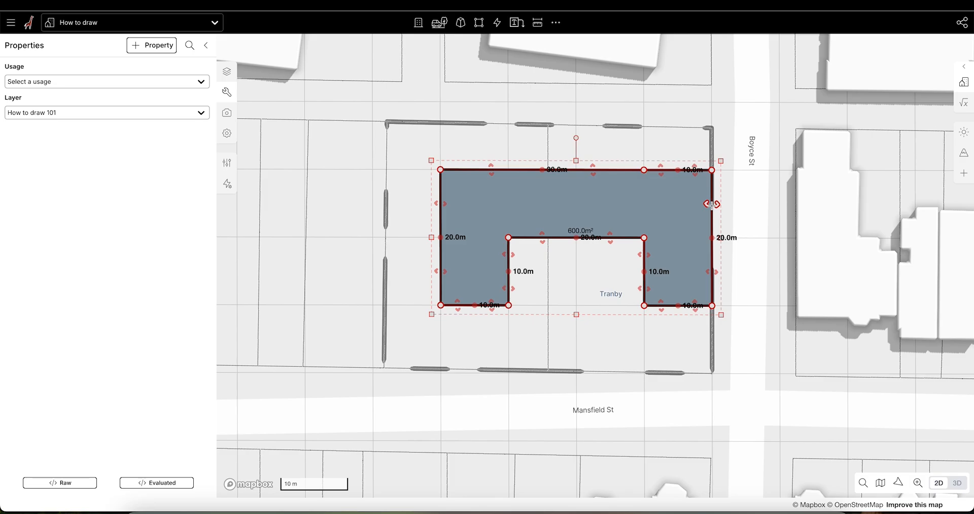
Step: Offset the polygon's edge along Boyce St inward by 2 m and remove the redundant corner on its long upper edge
{"action": "left_click_drag", "start_coordinate": [712, 204], "coordinate": [699, 204]}
{"action": "type", "text": "2"}
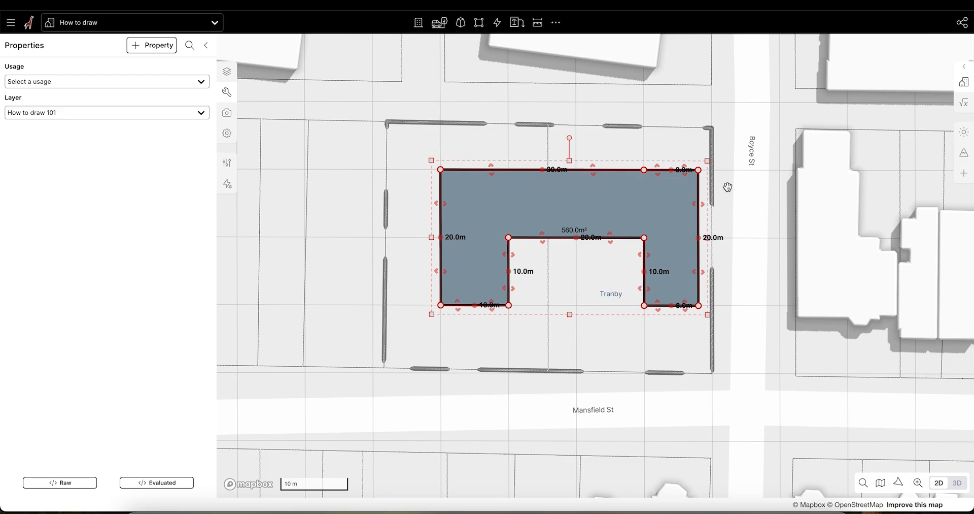
{"action": "scroll", "coordinate": [681, 242], "scroll_direction": "up", "scroll_amount": 1}
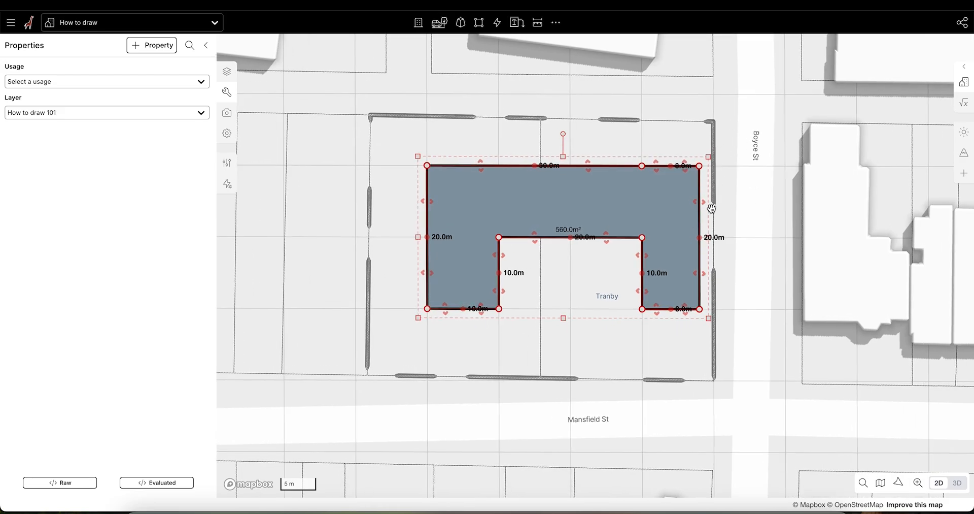
{"action": "scroll", "coordinate": [604, 150], "scroll_direction": "up", "scroll_amount": 1}
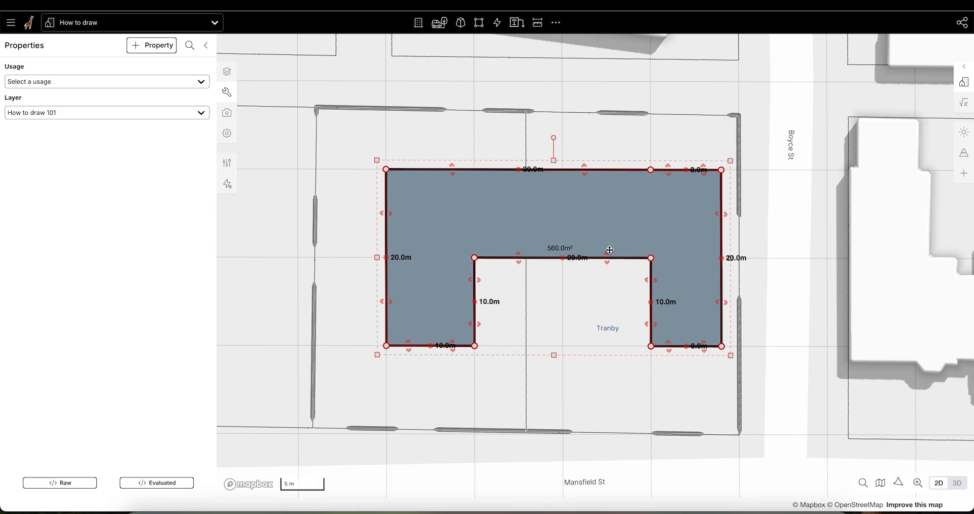
{"action": "left_click", "coordinate": [651, 169]}
Step: Try moving the U-shaped polygon's long upper edge, undo it, and offset the edge inward by about 0.5 m
{"action": "mouse_move", "coordinate": [637, 166]}
{"action": "left_mouse_down"}
{"action": "mouse_move", "coordinate": [637, 137]}
{"action": "mouse_move", "coordinate": [632, 195]}
{"action": "mouse_move", "coordinate": [632, 179]}
{"action": "left_mouse_up"}
{"action": "key", "text": "super+z"}
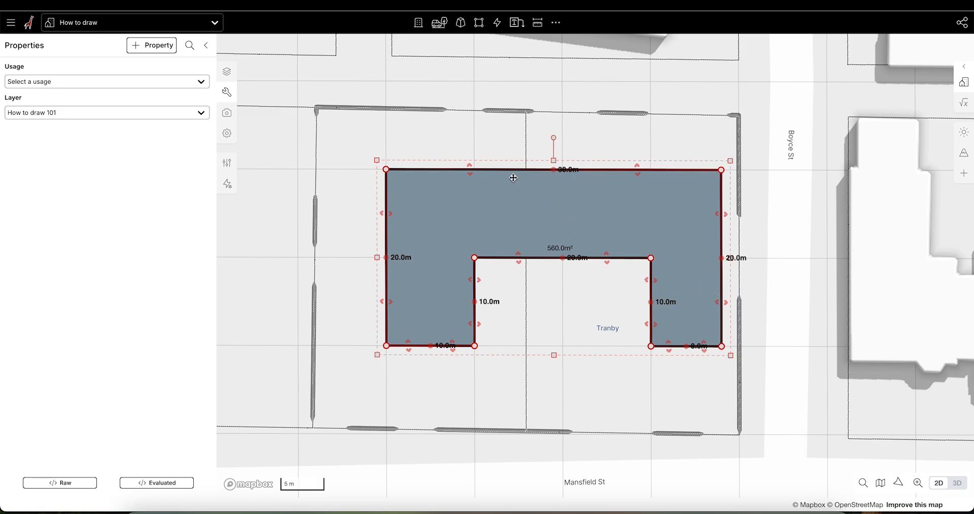
{"action": "scroll", "coordinate": [513, 177], "scroll_direction": "up", "scroll_amount": 2}
{"action": "mouse_move", "coordinate": [455, 168]}
{"action": "left_mouse_down"}
{"action": "mouse_move", "coordinate": [454, 140]}
{"action": "mouse_move", "coordinate": [460, 174]}
{"action": "left_mouse_up"}
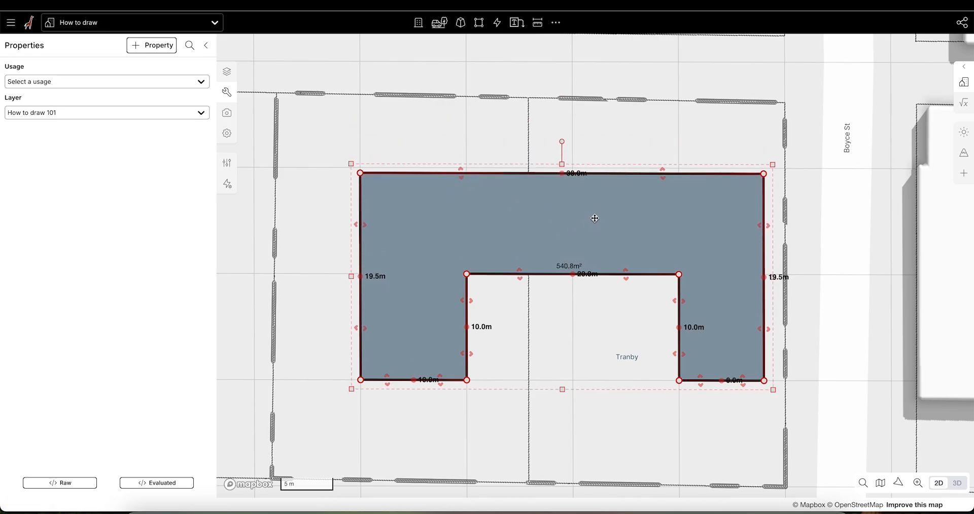
Step: Add a midpoint corner to the polygon's long upper edge and offset the left half outward by about 4.6 m
{"action": "left_click", "coordinate": [562, 173]}
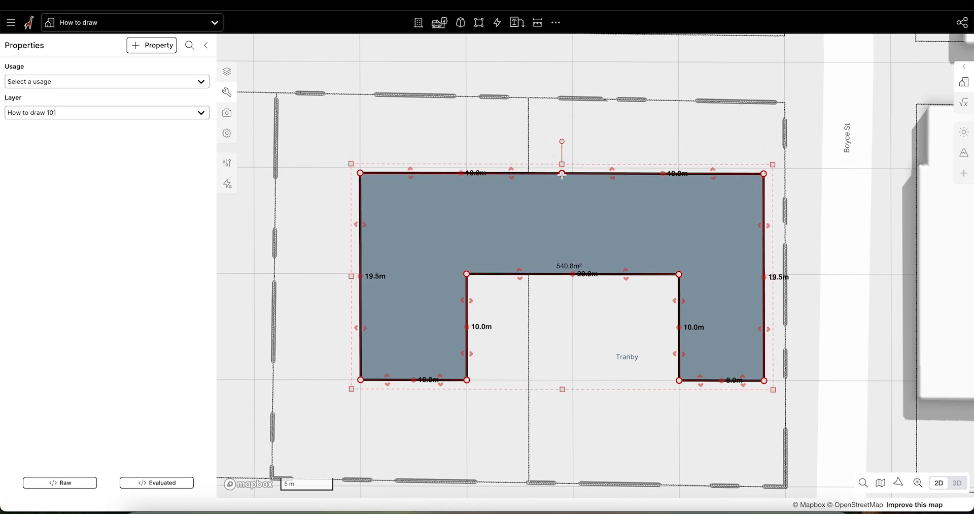
{"action": "left_click_drag", "start_coordinate": [512, 171], "coordinate": [527, 149]}
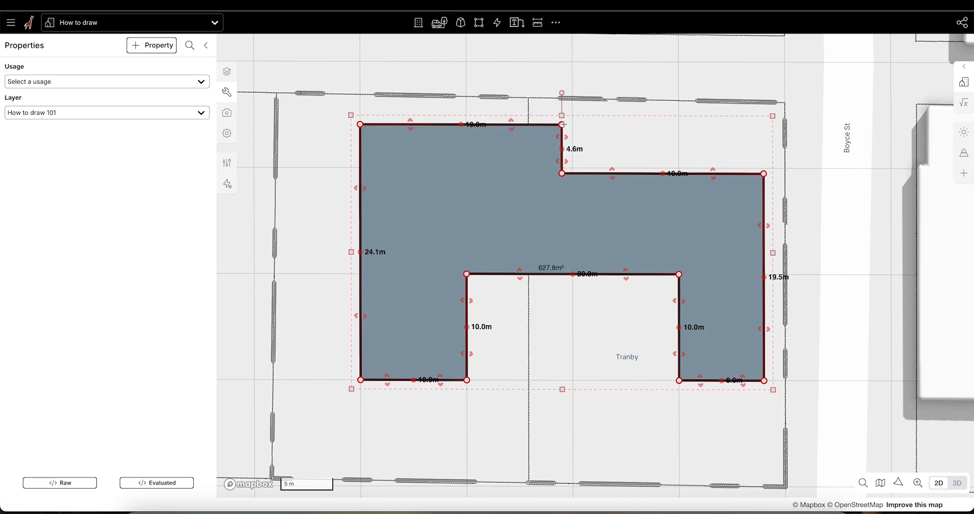
Step: Remove both corners of the step in the upper edge and square up the polygon's upper-left corner with angles constrained to 90°
{"action": "left_click_drag", "start_coordinate": [562, 123], "coordinate": [562, 173]}
{"action": "left_click", "coordinate": [562, 173]}
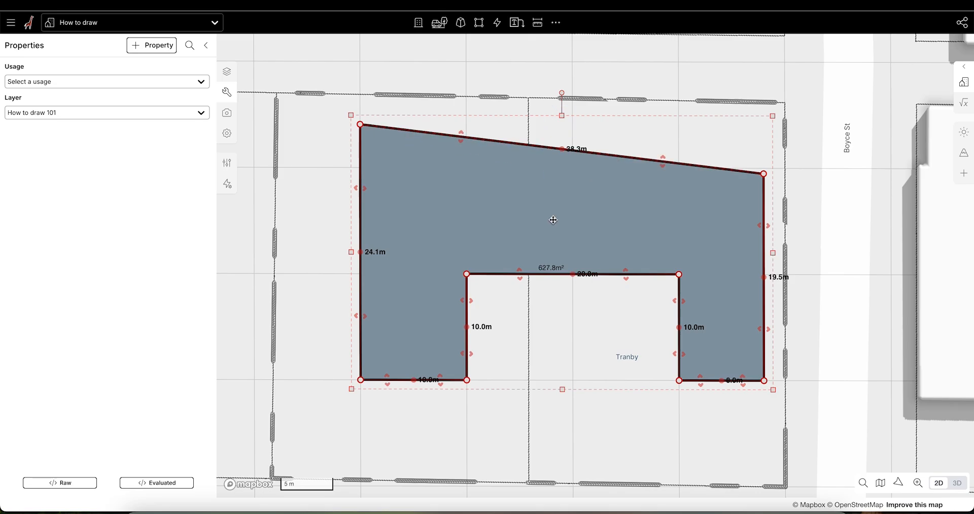
{"action": "left_click_drag", "start_coordinate": [360, 123], "coordinate": [363, 163]}
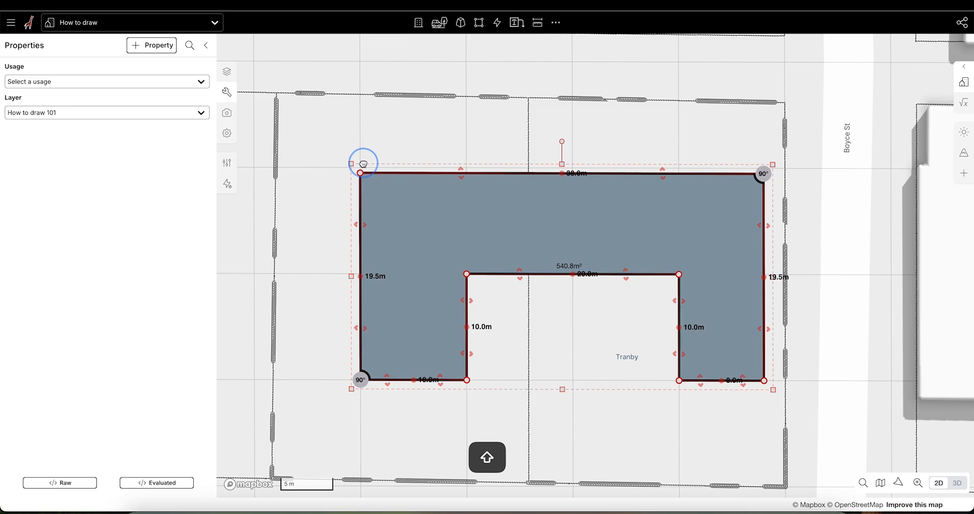
{"action": "left_click_drag", "start_coordinate": [363, 163], "coordinate": [363, 164], "text": "shift"}
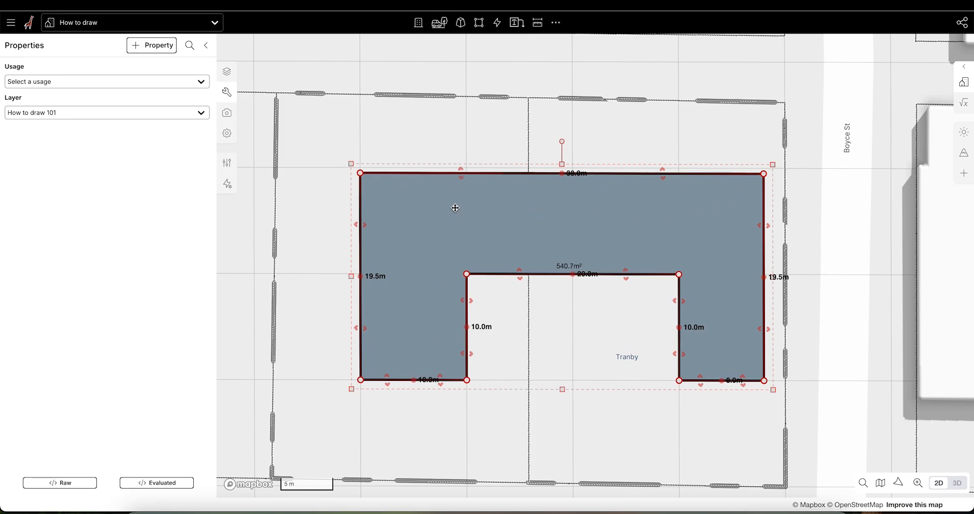
Step: Select the U-shaped polygon and delete it from the site
{"action": "left_click", "coordinate": [635, 348]}
{"action": "left_click", "coordinate": [649, 242]}
{"action": "key", "text": "BackSpace"}
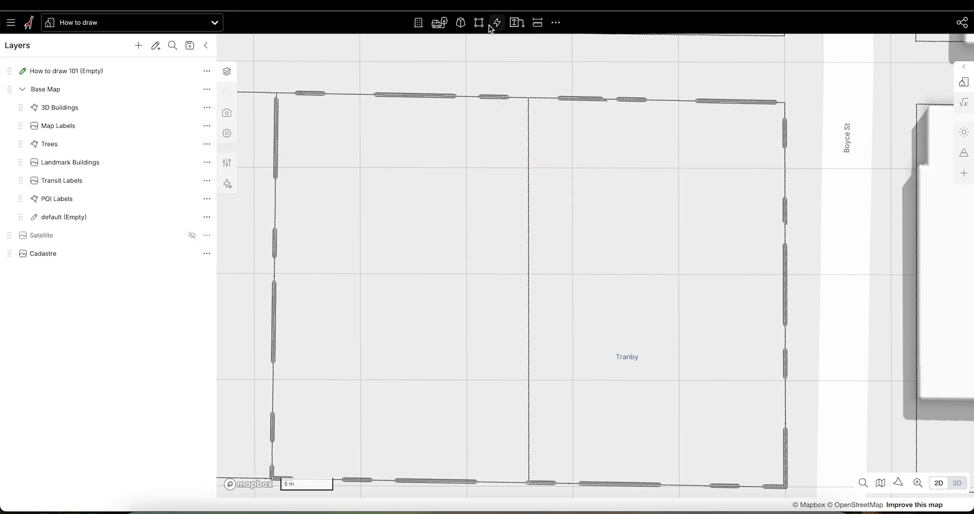
Step: Draw an irregular eight-cornered polygon inside the site, snapping some corners to grid intersections and placing the others freely
{"action": "left_click", "coordinate": [480, 26]}
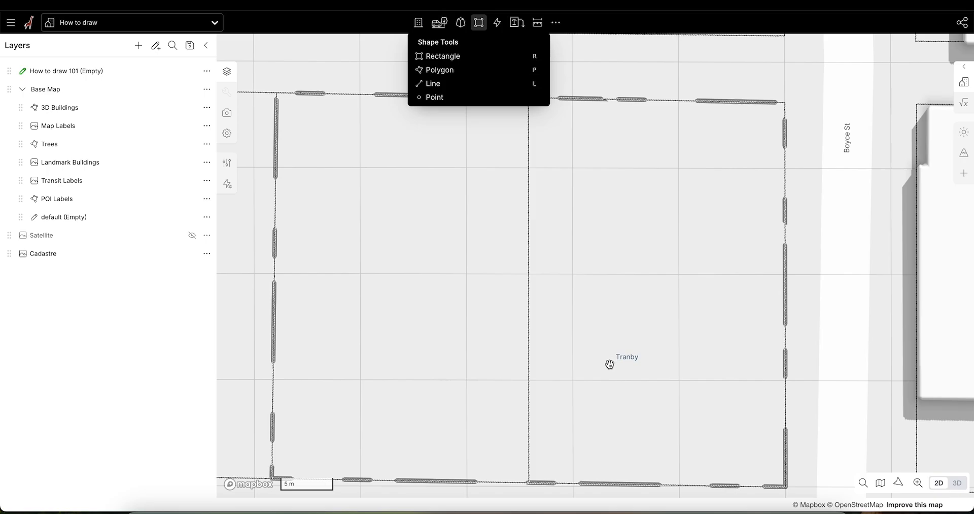
{"action": "left_click", "coordinate": [437, 69]}
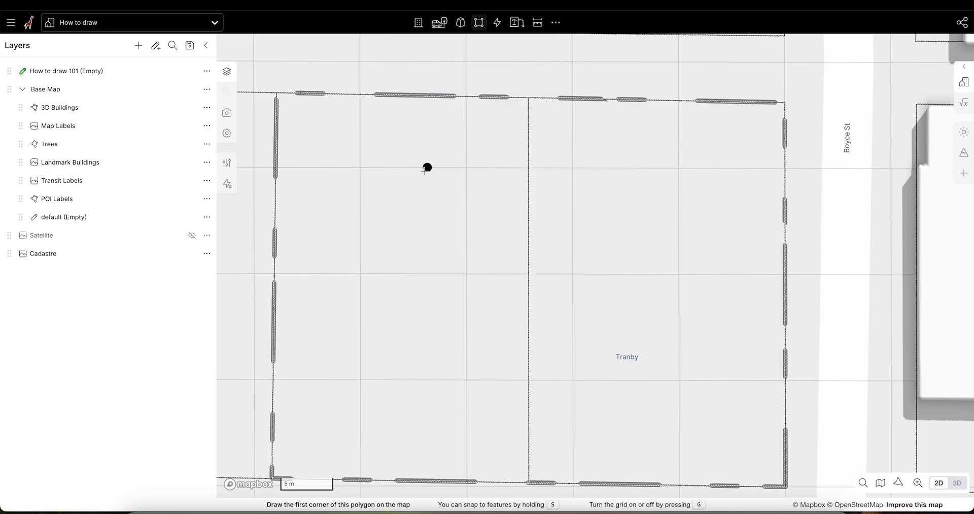
{"action": "key", "text": "s"}
{"action": "left_click", "coordinate": [466, 168]}
{"action": "left_click", "coordinate": [361, 273]}
{"action": "left_click", "coordinate": [361, 379]}
{"action": "left_click", "coordinate": [467, 379]}
{"action": "left_click", "coordinate": [516, 333]}
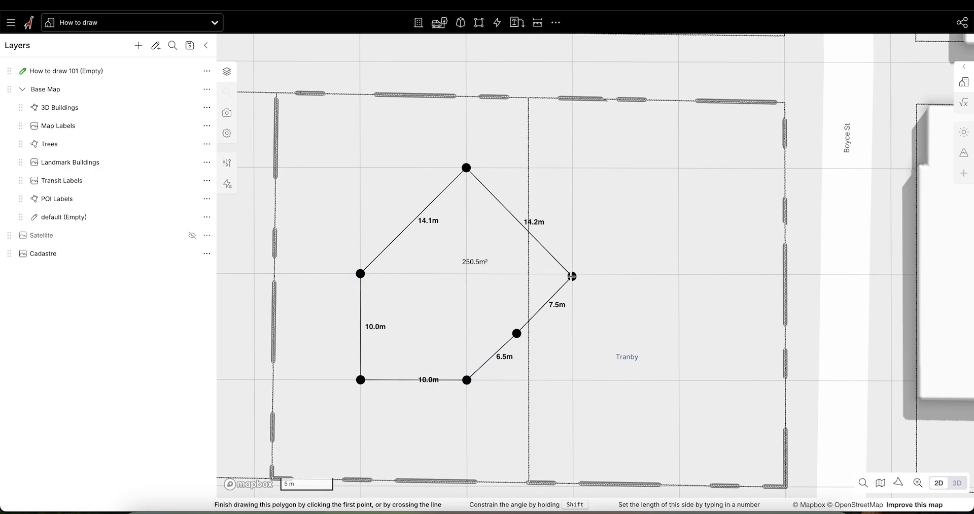
{"action": "key", "text": "s"}
{"action": "left_click", "coordinate": [573, 274]}
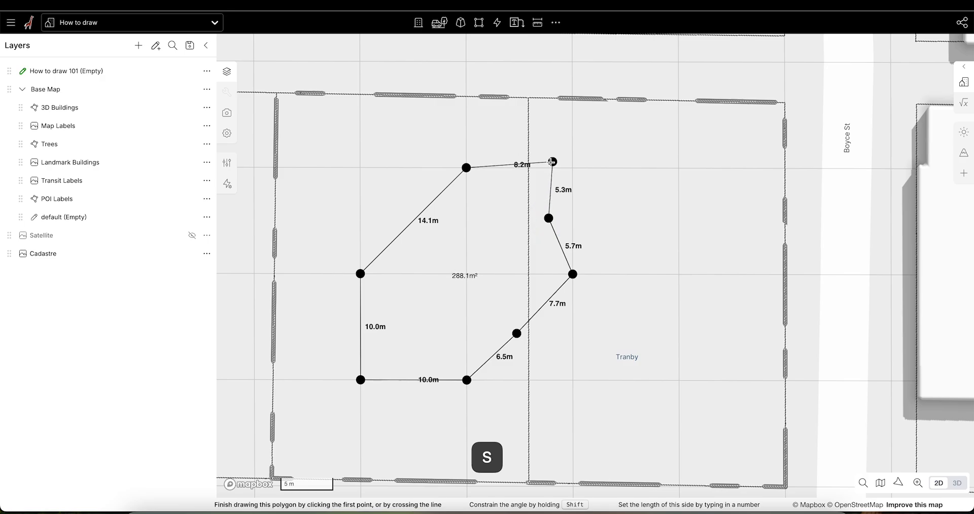
{"action": "double_click", "coordinate": [548, 168]}
{"action": "left_click", "coordinate": [691, 244]}
Step: Select the irregular eight-cornered polygon and delete it
{"action": "scroll", "coordinate": [645, 204], "scroll_direction": "down", "scroll_amount": 2}
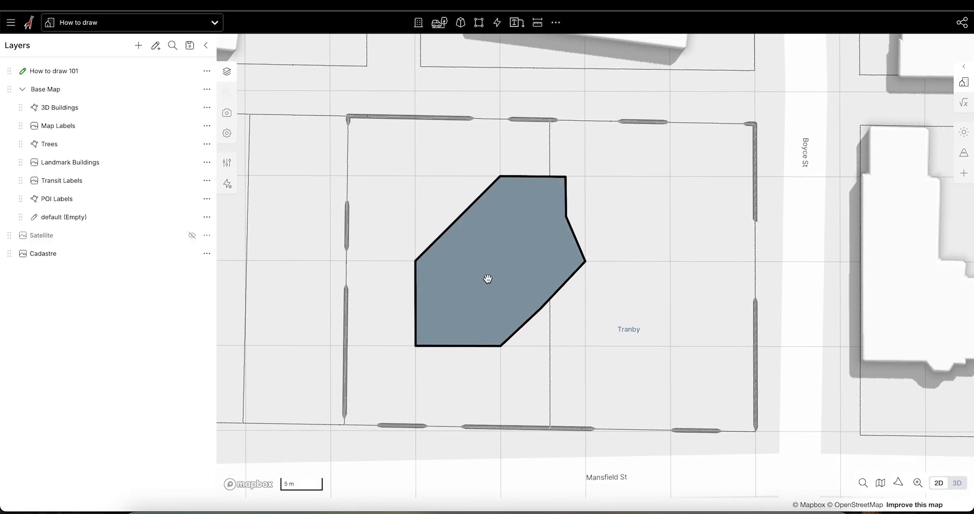
{"action": "left_click", "coordinate": [496, 265]}
{"action": "key", "text": "BackSpace"}
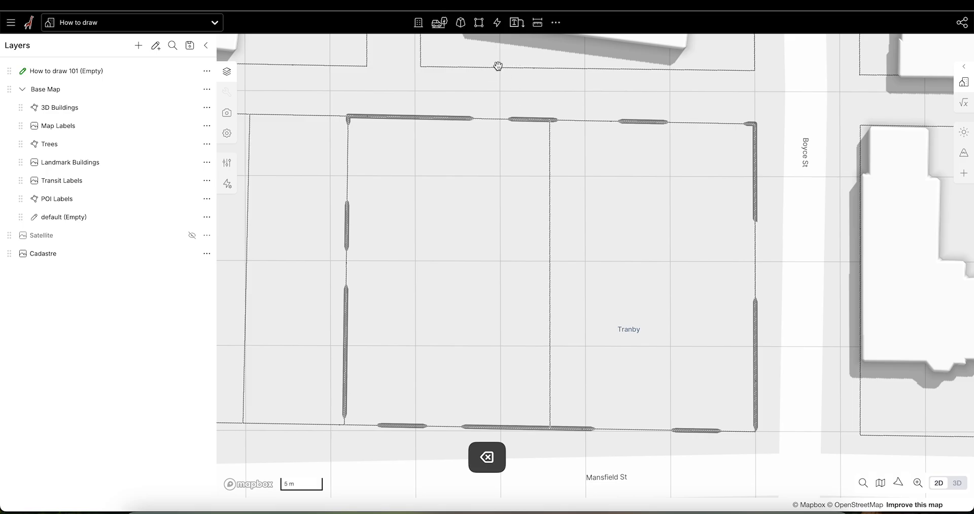
Step: Draw an L-shaped line snapped to grid intersections, 30 m horizontally and 10 m vertically inside the site, and delete it
{"action": "left_click", "coordinate": [479, 24]}
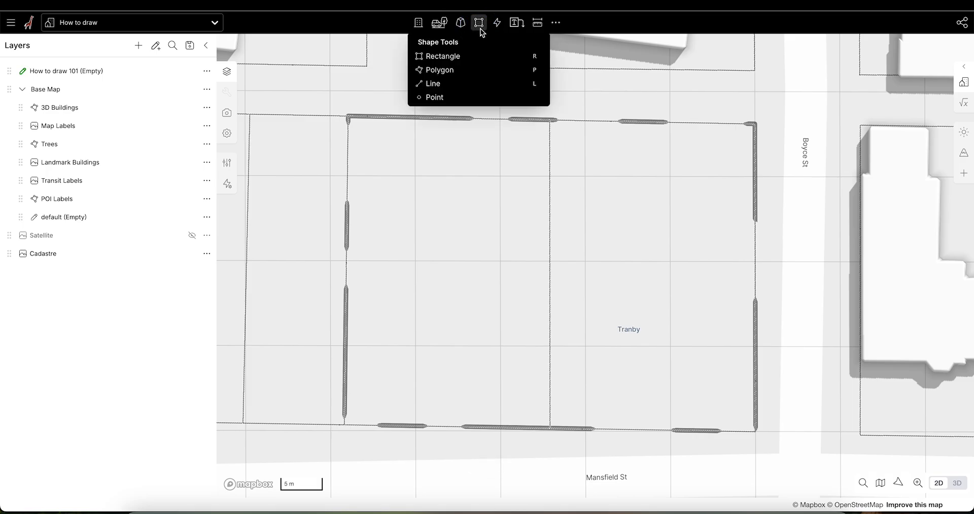
{"action": "left_click", "coordinate": [434, 84]}
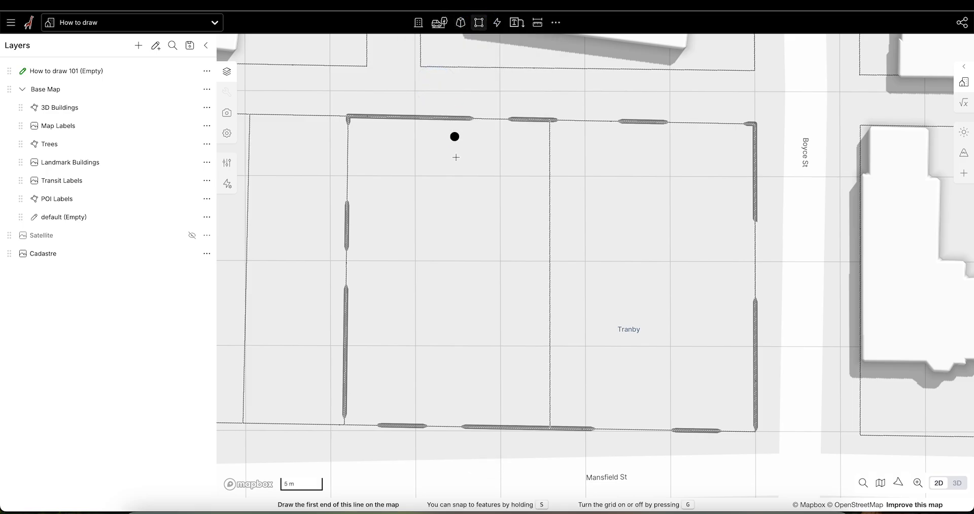
{"action": "key", "text": "s"}
{"action": "left_click", "coordinate": [415, 261]}
{"action": "left_click", "coordinate": [671, 261]}
{"action": "left_click", "coordinate": [671, 176]}
{"action": "left_click", "coordinate": [670, 176]}
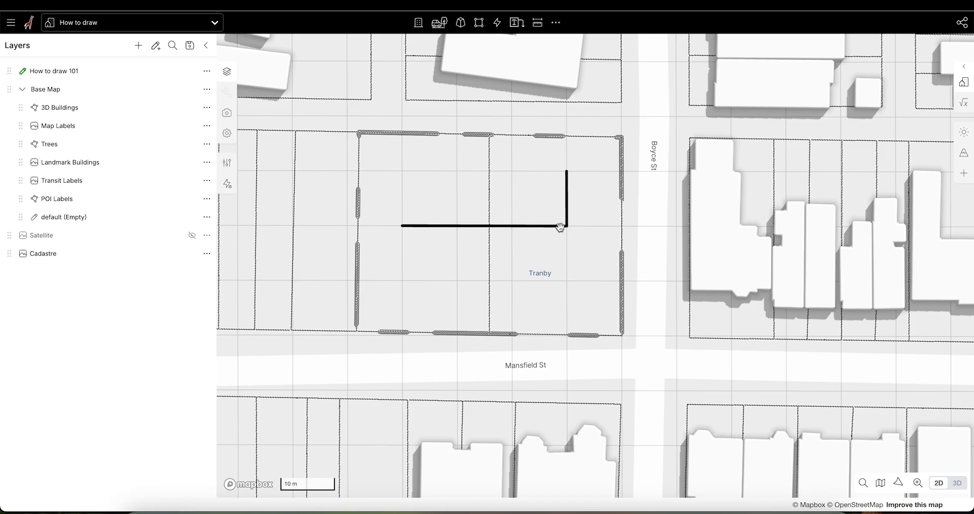
{"action": "left_click", "coordinate": [560, 226]}
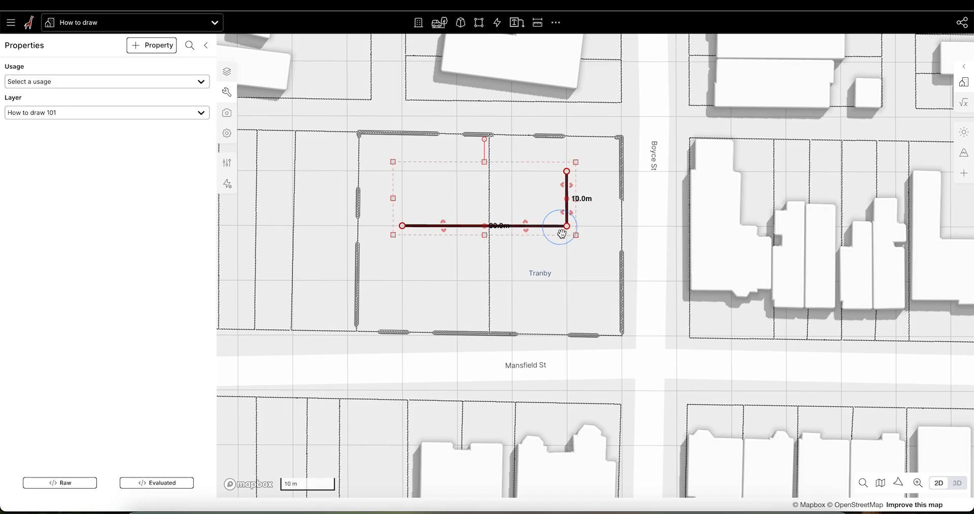
{"action": "key", "text": "BackSpace"}
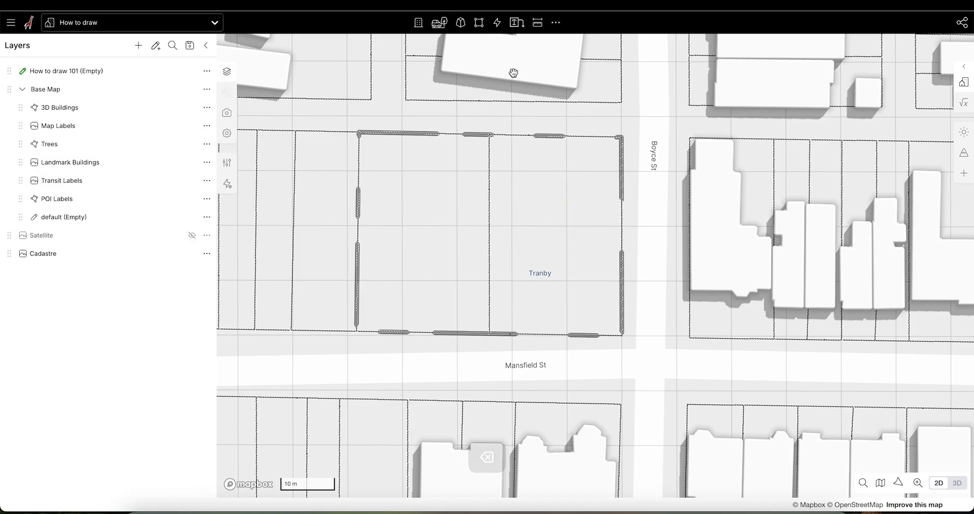
Step: Place a point snapped to the site's lower-right corner and select it
{"action": "left_click", "coordinate": [478, 22]}
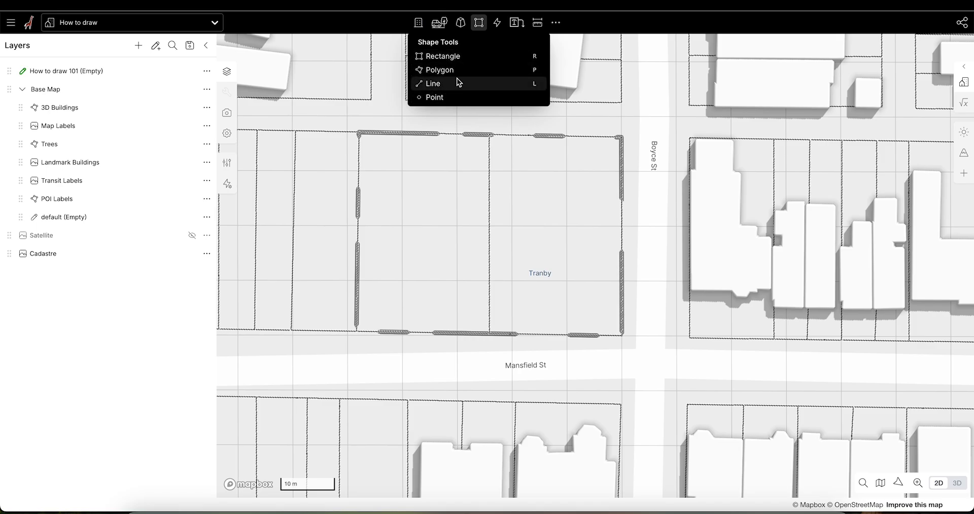
{"action": "left_click", "coordinate": [436, 97]}
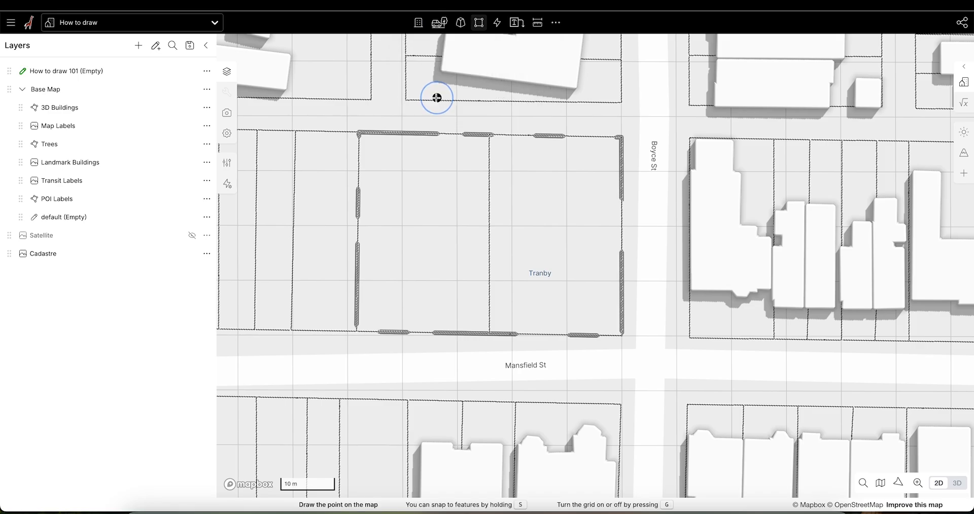
{"action": "left_click", "coordinate": [623, 335]}
{"action": "left_click", "coordinate": [659, 321]}
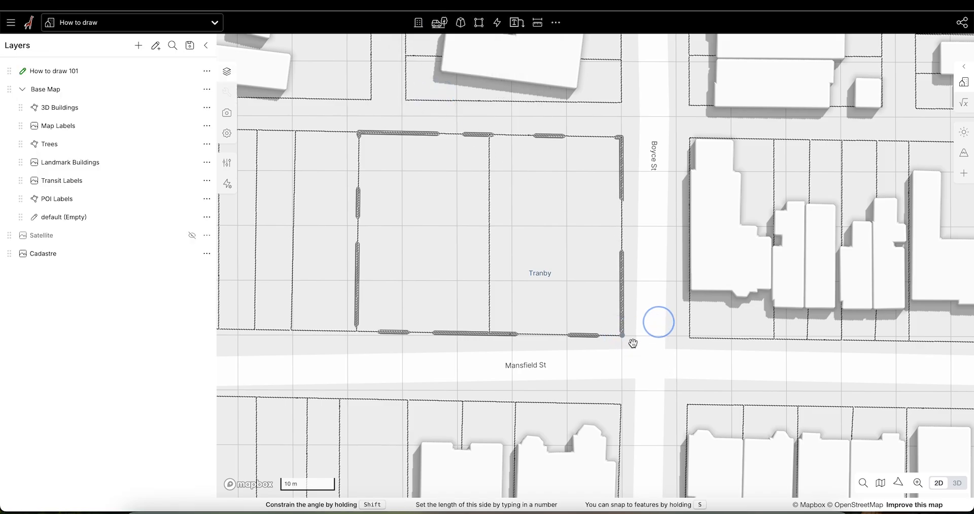
{"action": "left_click", "coordinate": [623, 335]}
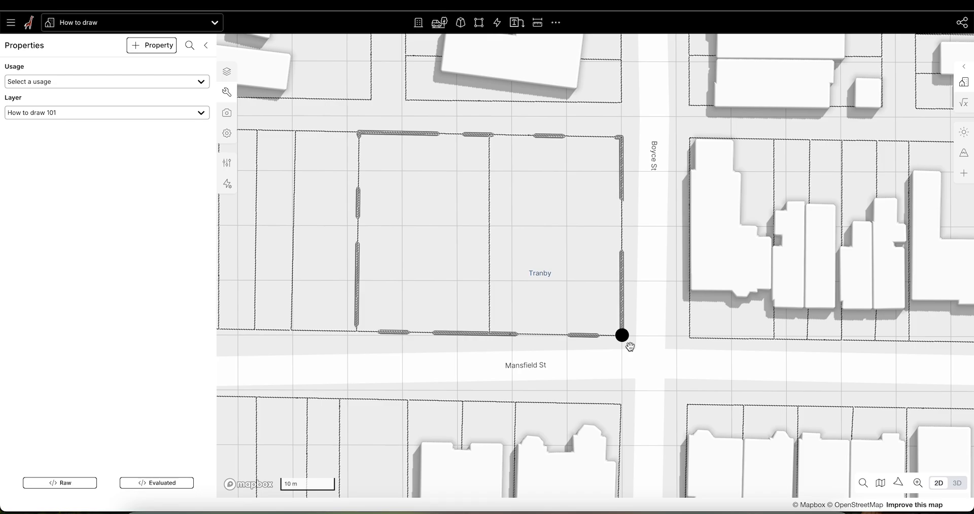
Step: Add an Offset property to the point and set it to -20
{"action": "left_click", "coordinate": [158, 47]}
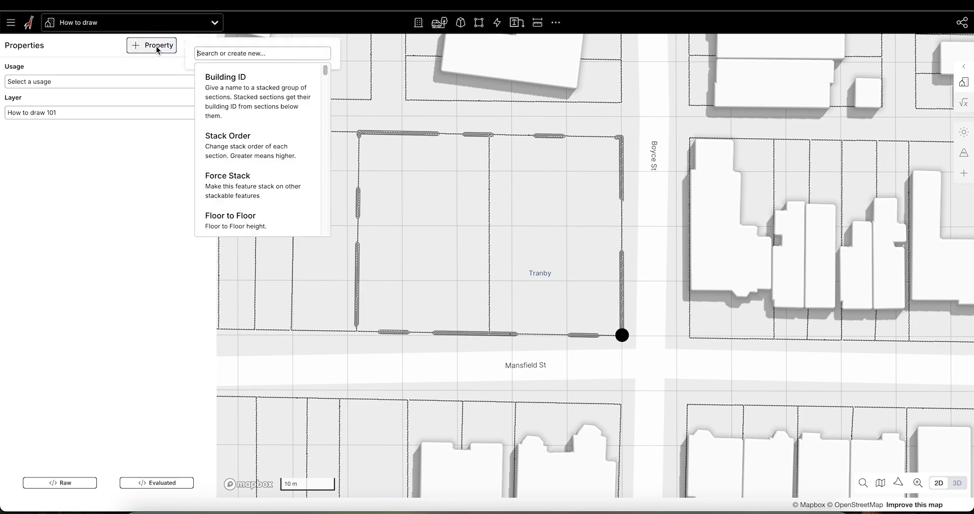
{"action": "type", "text": "offset"}
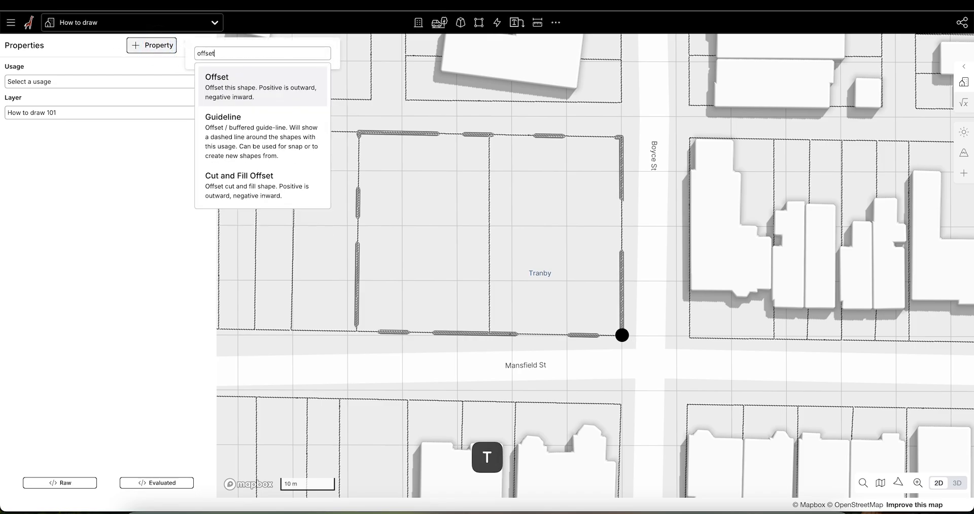
{"action": "left_click", "coordinate": [223, 78]}
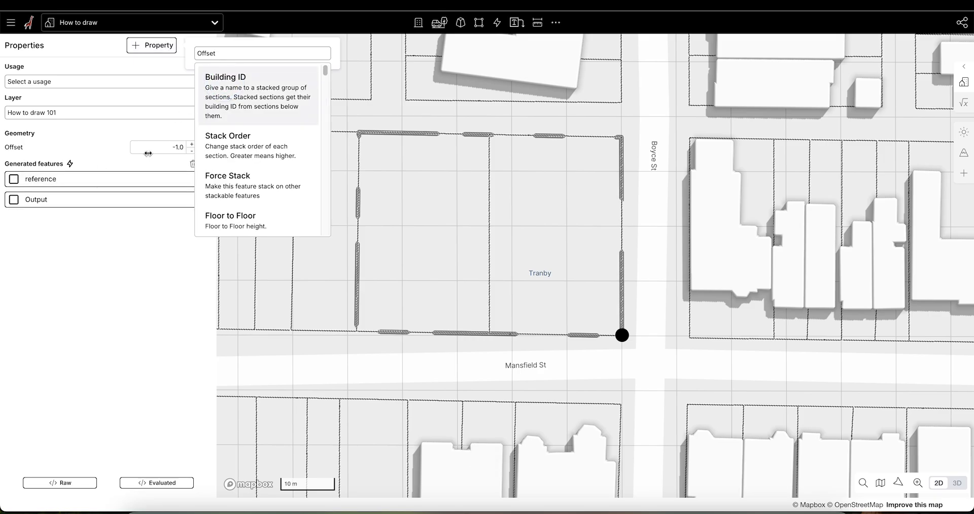
{"action": "left_click", "coordinate": [178, 148]}
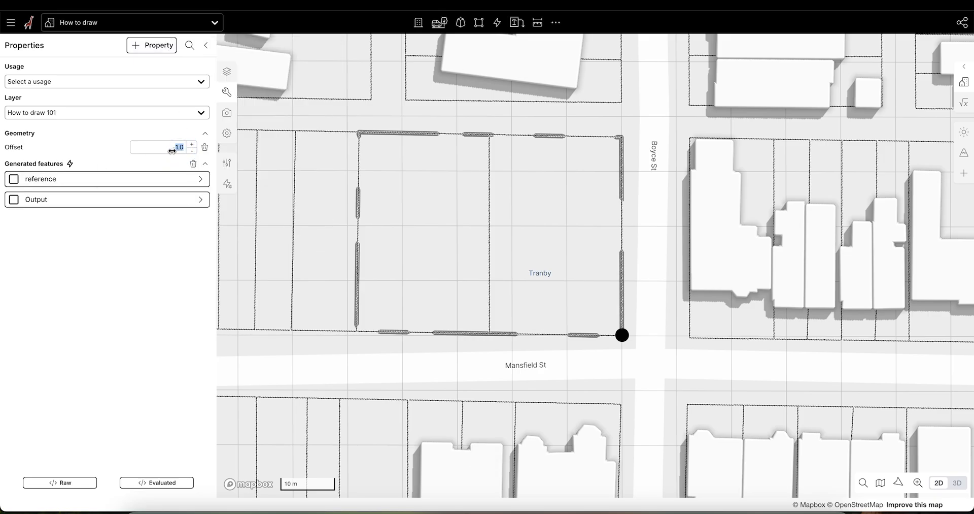
{"action": "type", "text": "20"}
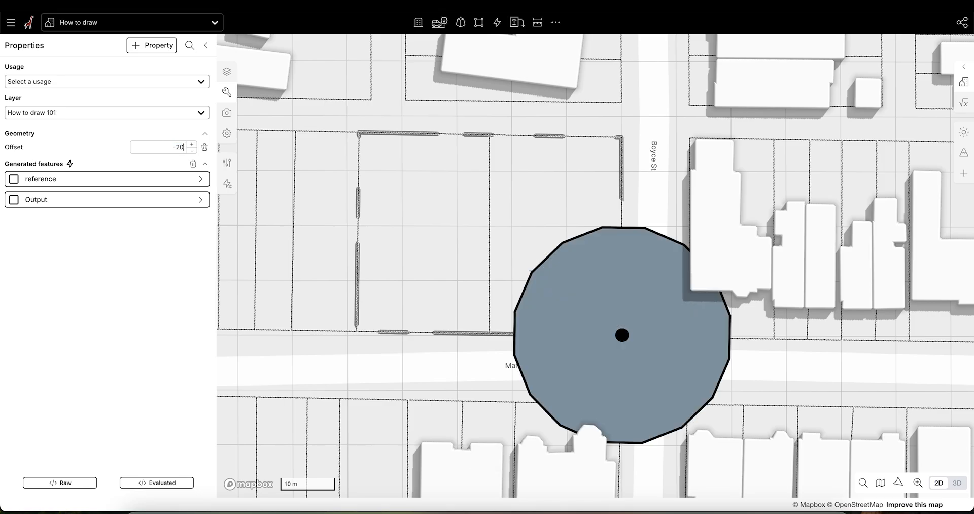
Step: Set the point's offset to -100
{"action": "key", "text": "BackSpace"}
{"action": "key", "text": "BackSpace"}
{"action": "type", "text": "100"}
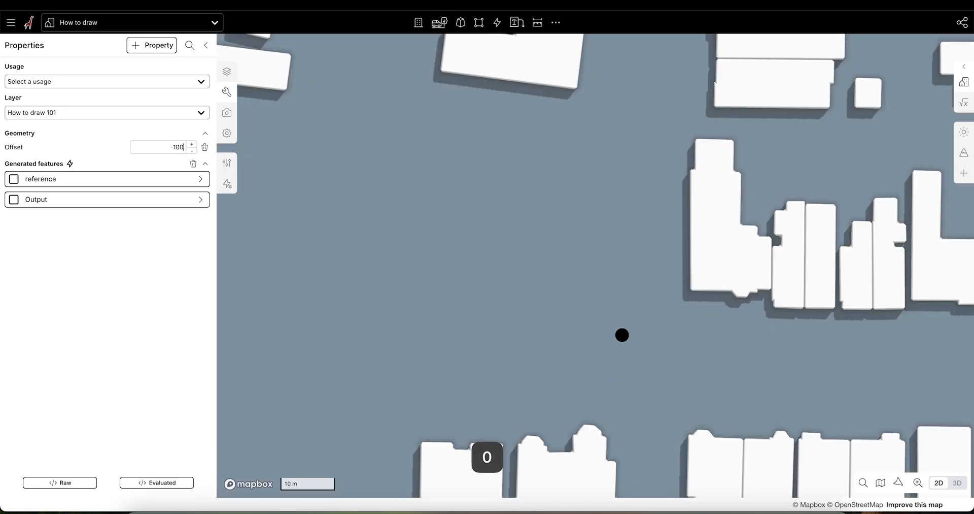
{"action": "key", "text": "Return"}
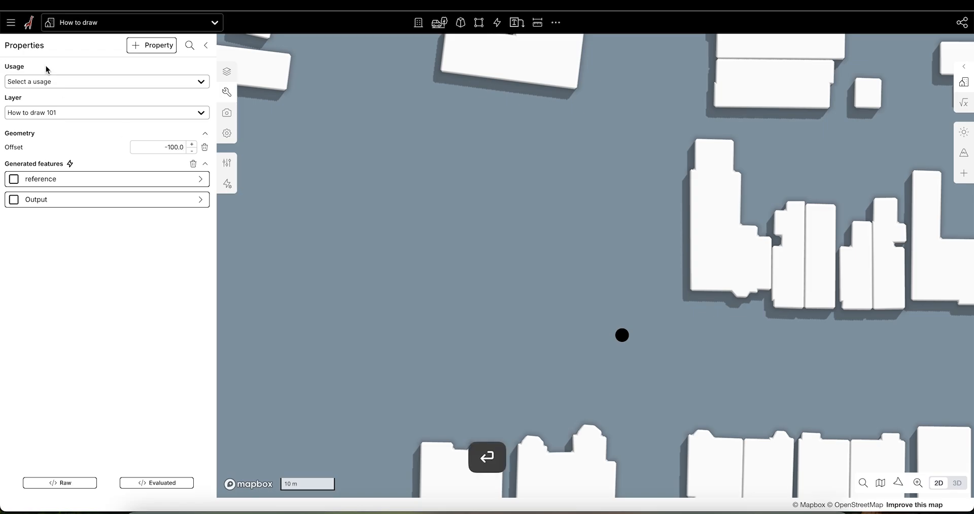
Step: Move the point with its offset circle well to the west and back to near the site's lower-right corner
{"action": "scroll", "coordinate": [668, 267], "scroll_direction": "down", "scroll_amount": 5}
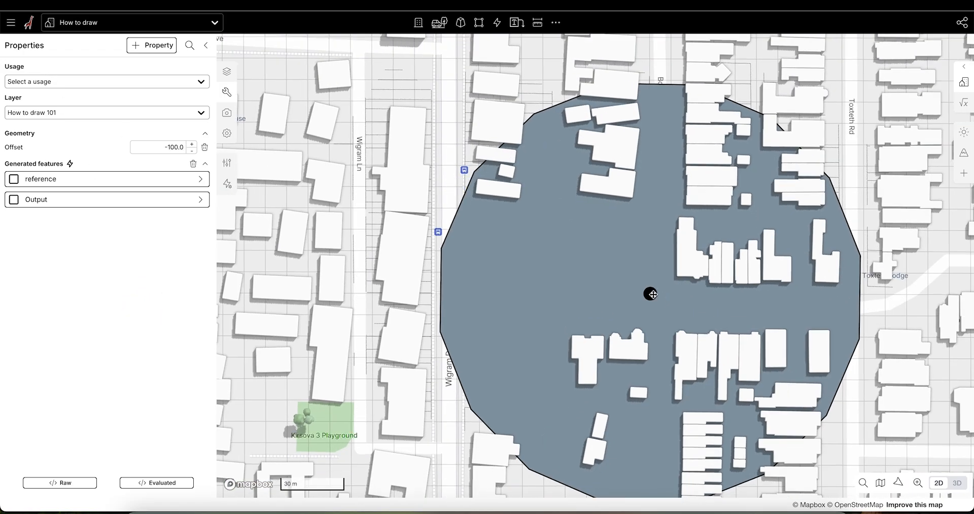
{"action": "left_click_drag", "start_coordinate": [652, 294], "coordinate": [392, 261]}
{"action": "left_click_drag", "start_coordinate": [451, 287], "coordinate": [647, 288]}
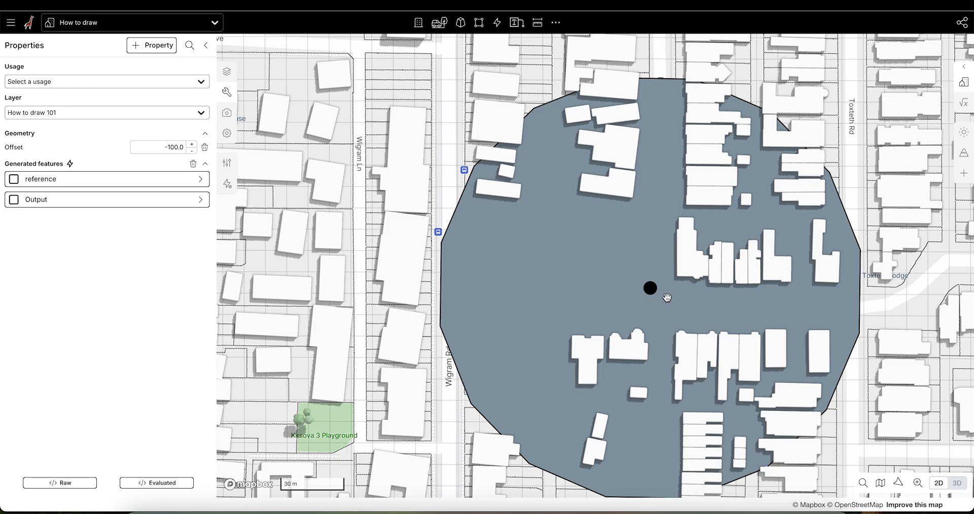
{"action": "left_click_drag", "start_coordinate": [650, 288], "coordinate": [650, 283]}
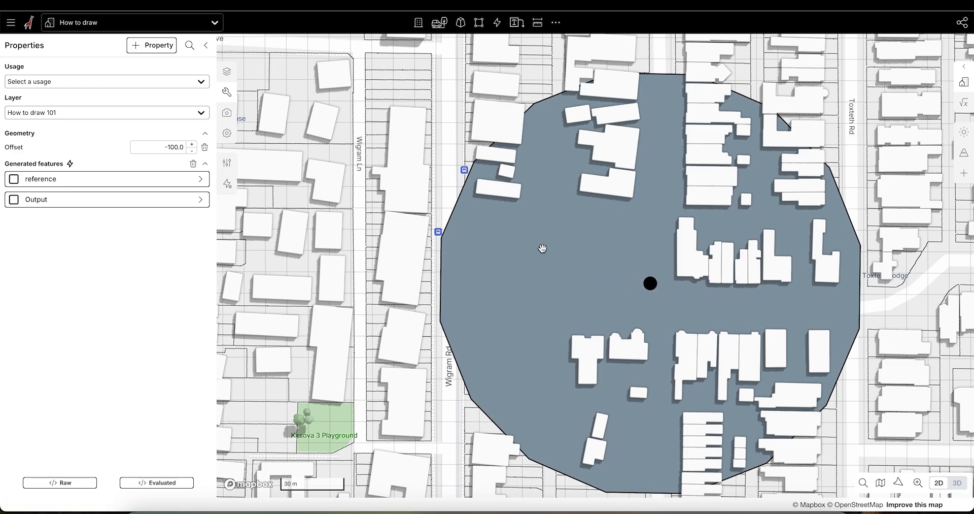
Step: Add Color and Fill Opacity properties to the point
{"action": "left_click", "coordinate": [151, 49]}
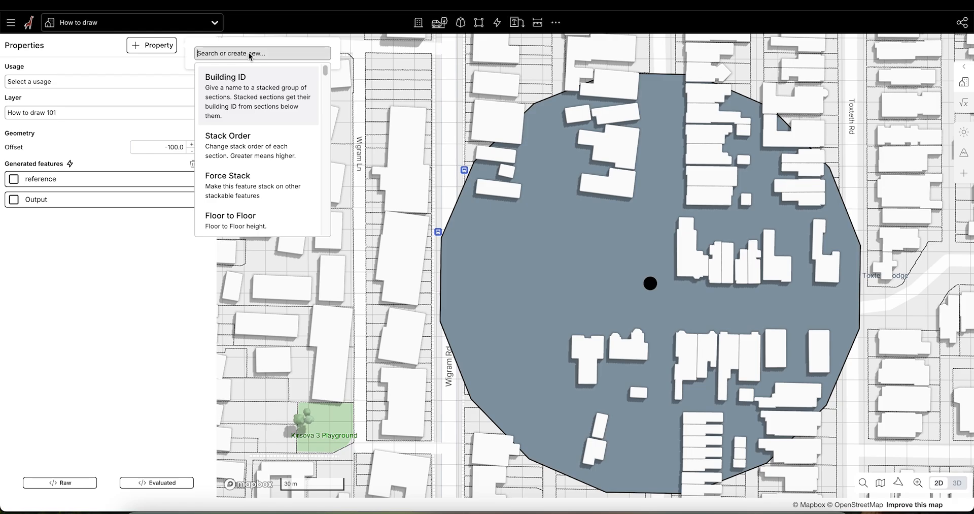
{"action": "type", "text": "Color"}
{"action": "key", "text": "Return"}
{"action": "type", "text": "opa"}
{"action": "key", "text": "Return"}
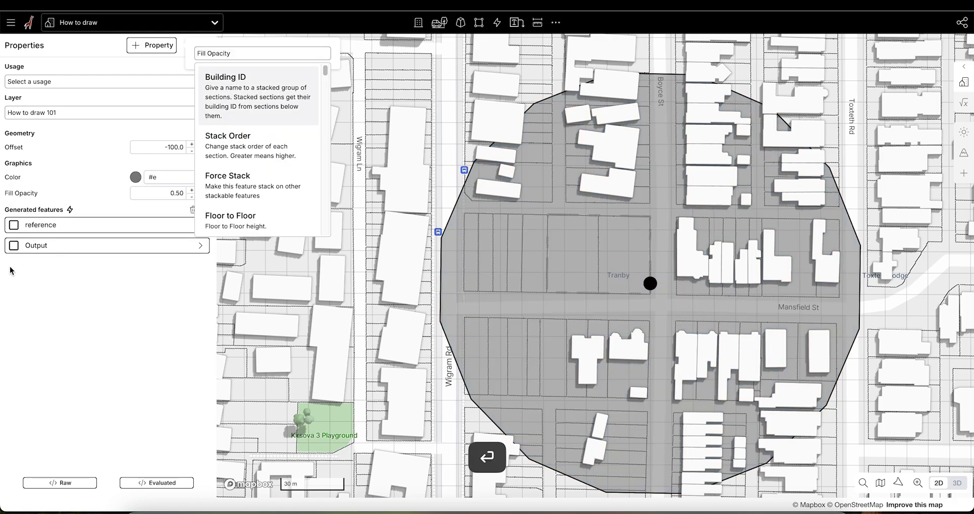
Step: Set the offset circle's color to red #fc4c4c and its fill opacity to 0.15
{"action": "left_click", "coordinate": [136, 177]}
{"action": "left_click", "coordinate": [158, 215]}
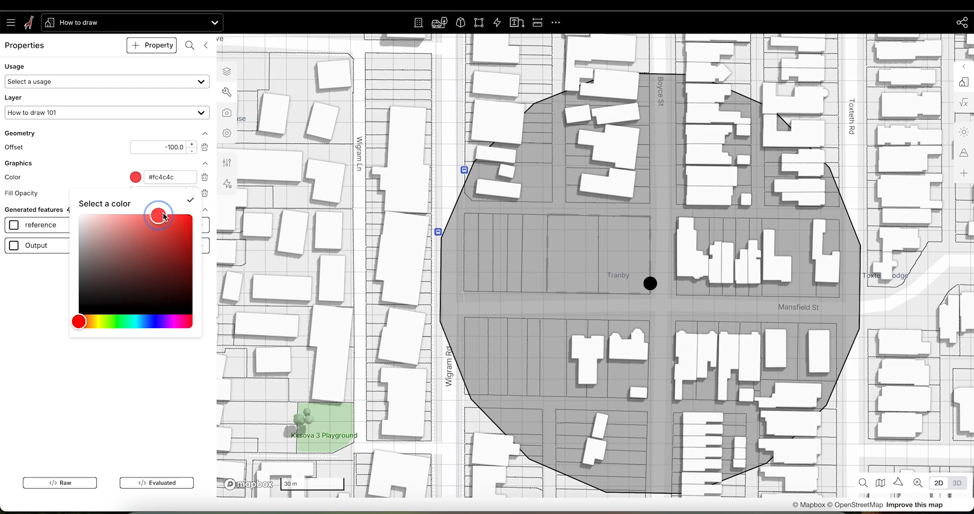
{"action": "left_click", "coordinate": [191, 199]}
{"action": "left_click_drag", "start_coordinate": [174, 193], "coordinate": [131, 193]}
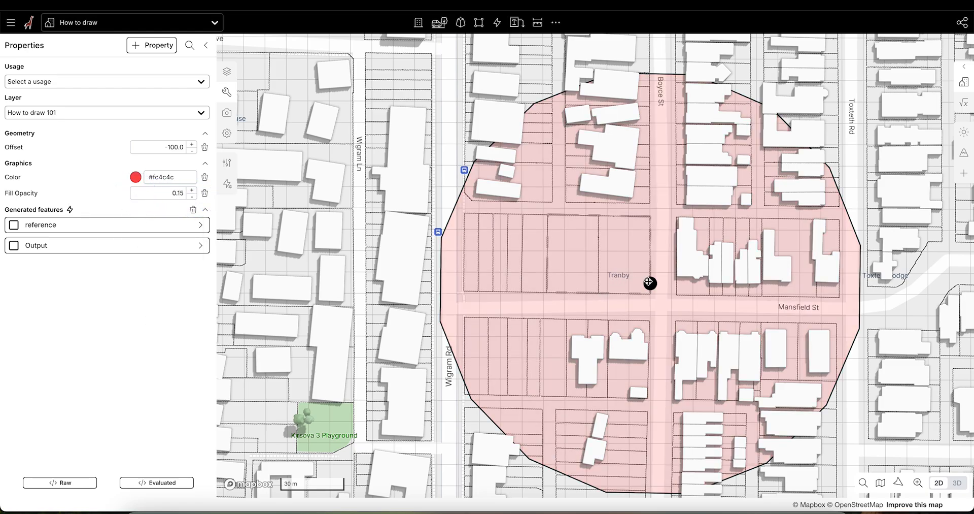
Step: Move the point slightly down onto the site's lower-right corner and delete it together with its offset circle
{"action": "left_click_drag", "start_coordinate": [651, 283], "coordinate": [650, 292]}
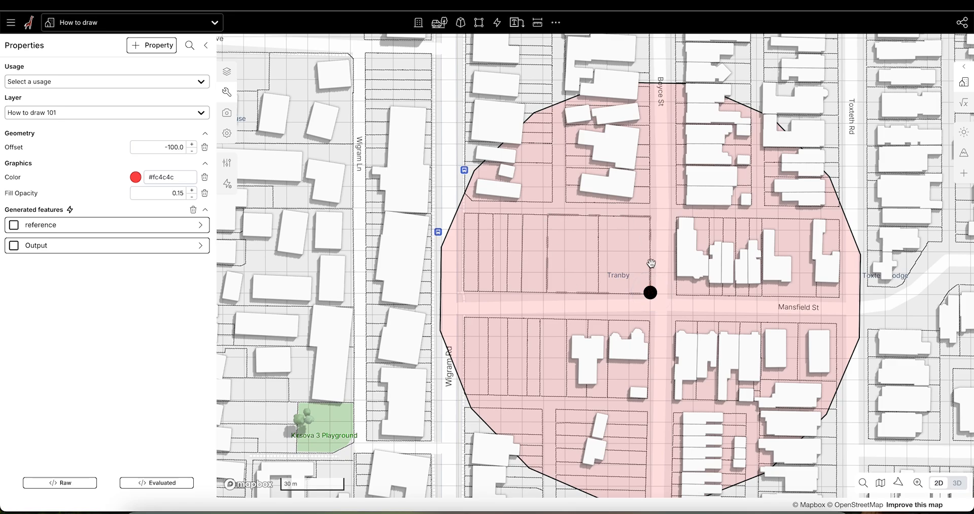
{"action": "scroll", "coordinate": [643, 150], "scroll_direction": "down", "scroll_amount": 2}
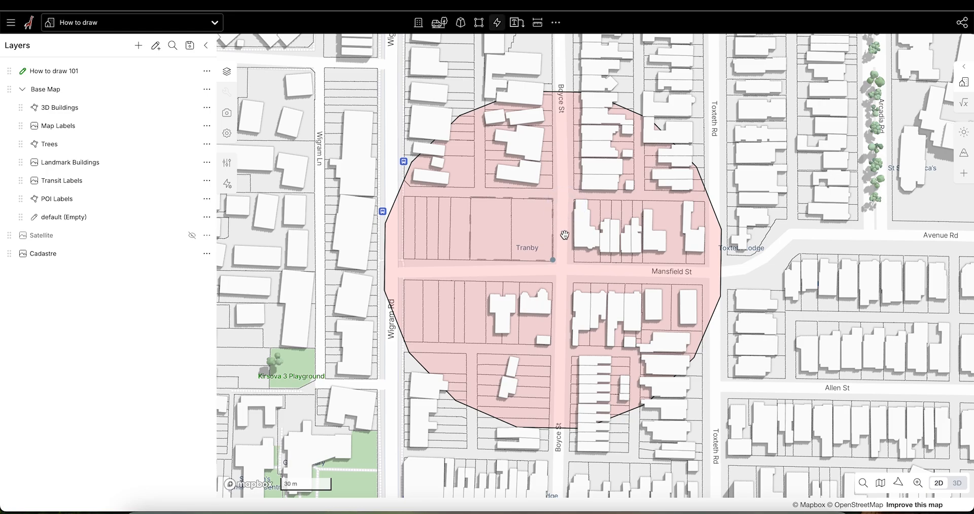
{"action": "left_click", "coordinate": [559, 228]}
{"action": "key", "text": "BackSpace"}
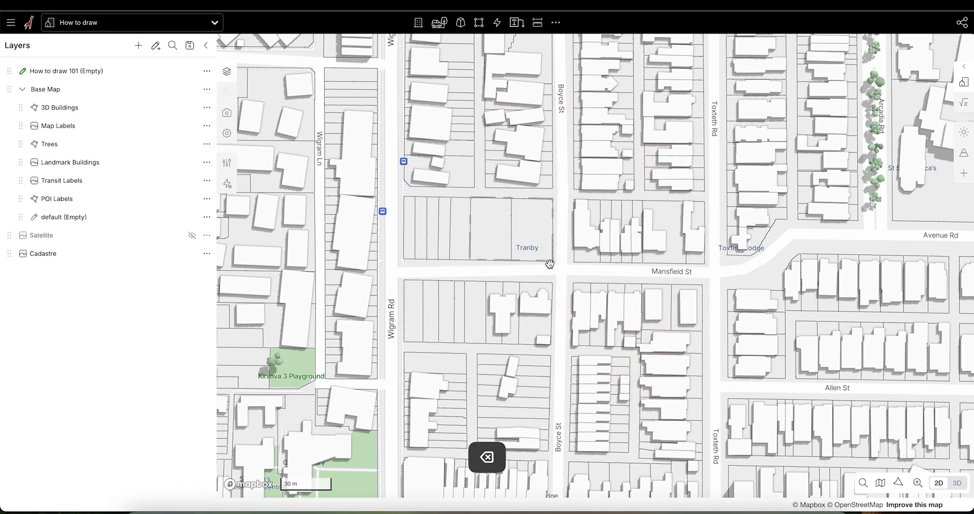
Step: Draw a rectangle about 10.2 m wide and 15.4 m high in the upper-left part of the site
{"action": "scroll", "coordinate": [503, 194], "scroll_direction": "up", "scroll_amount": 5}
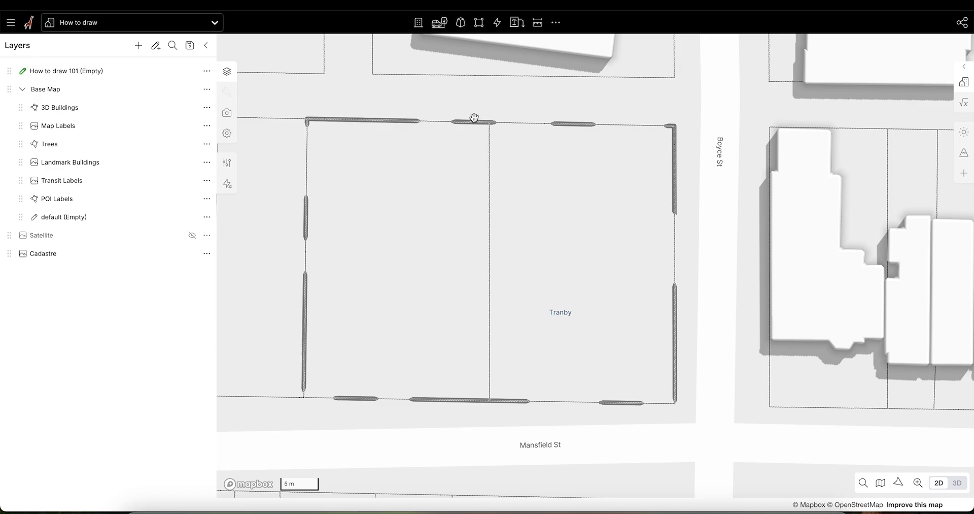
{"action": "left_click", "coordinate": [479, 24]}
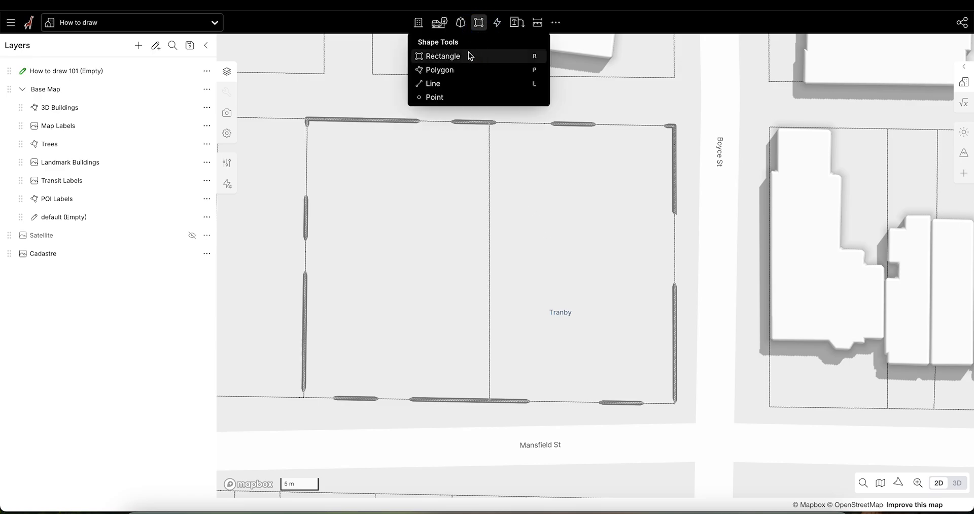
{"action": "left_click", "coordinate": [448, 57]}
{"action": "left_click", "coordinate": [351, 150]}
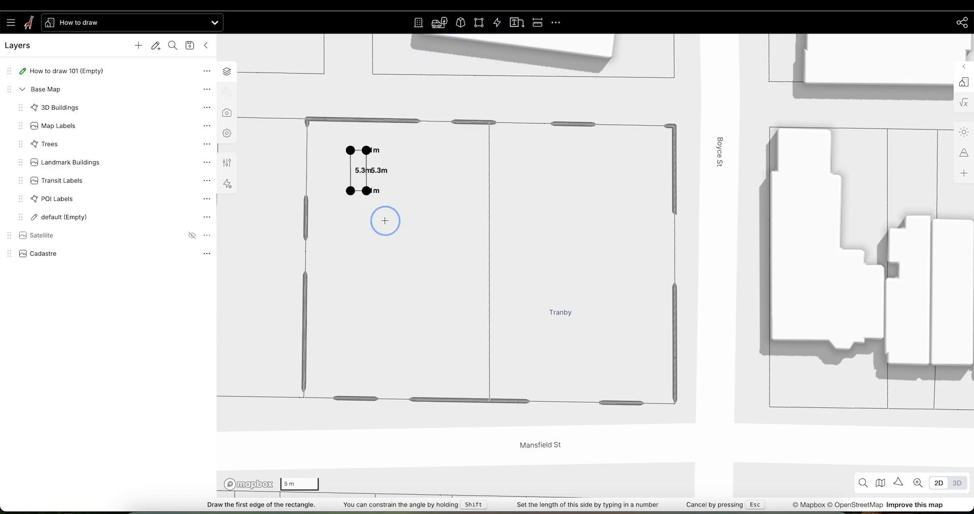
{"action": "left_click", "coordinate": [429, 268]}
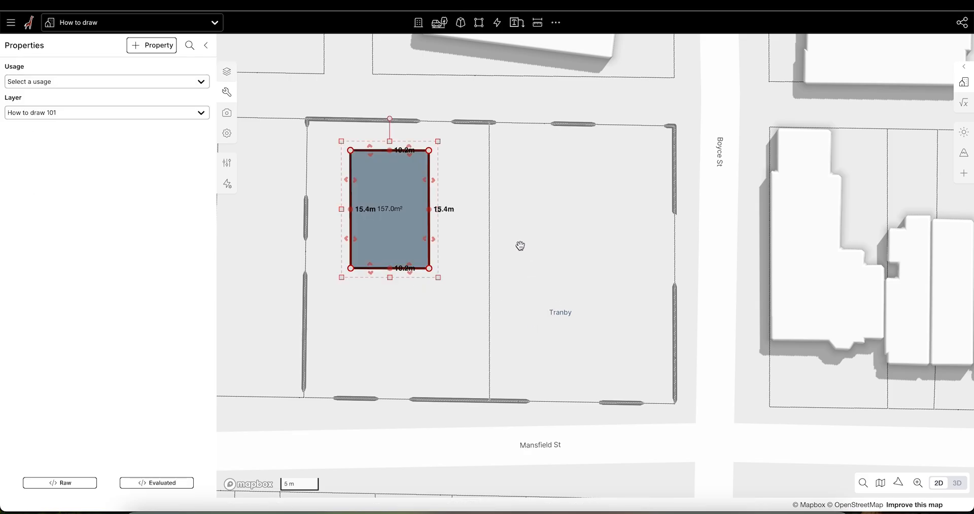
Step: Duplicate the rectangle twice, placing one copy near the middle of the site and the other near its right boundary
{"action": "key", "text": "alt"}
{"action": "left_click_drag", "start_coordinate": [393, 182], "coordinate": [622, 221], "text": "alt"}
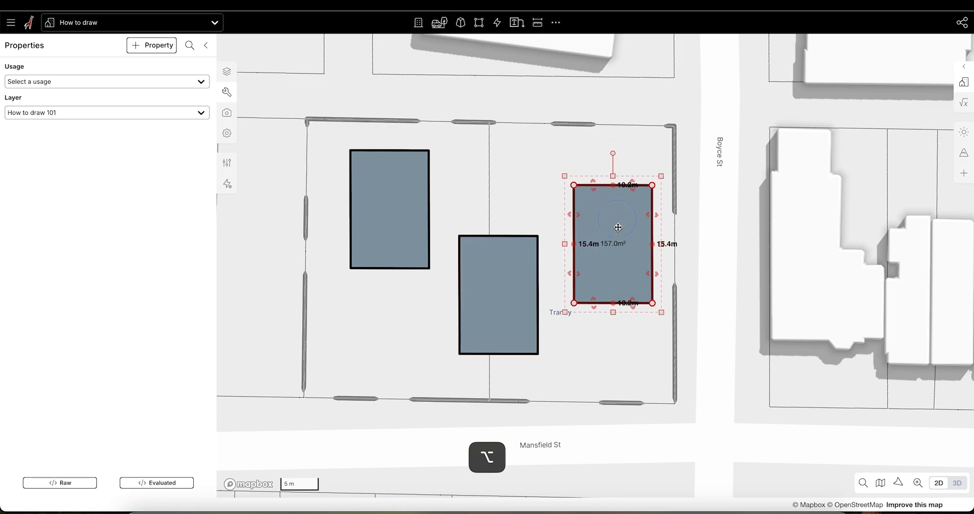
{"action": "left_click", "coordinate": [622, 363]}
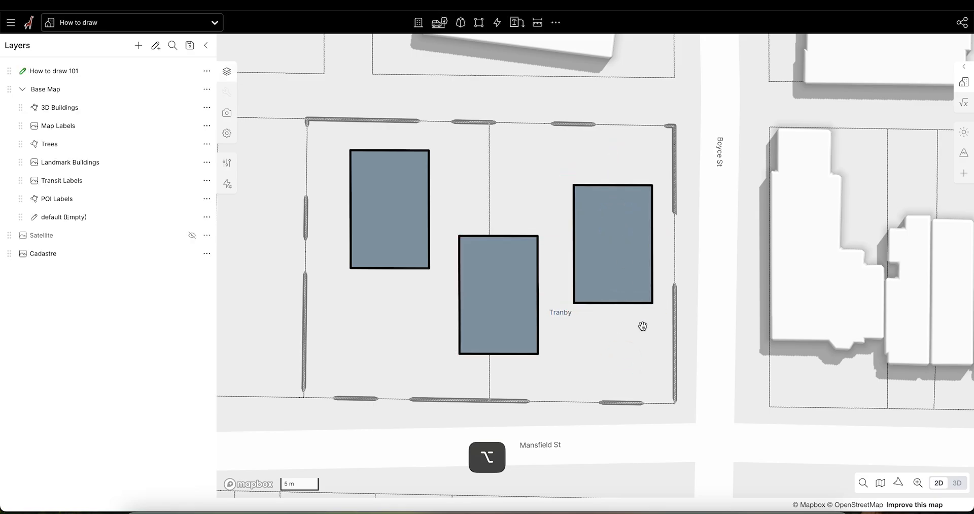
Step: Move the left and middle rectangles to line up in a row with the right rectangle
{"action": "left_click", "coordinate": [387, 222]}
{"action": "left_click_drag", "start_coordinate": [396, 182], "coordinate": [378, 220]}
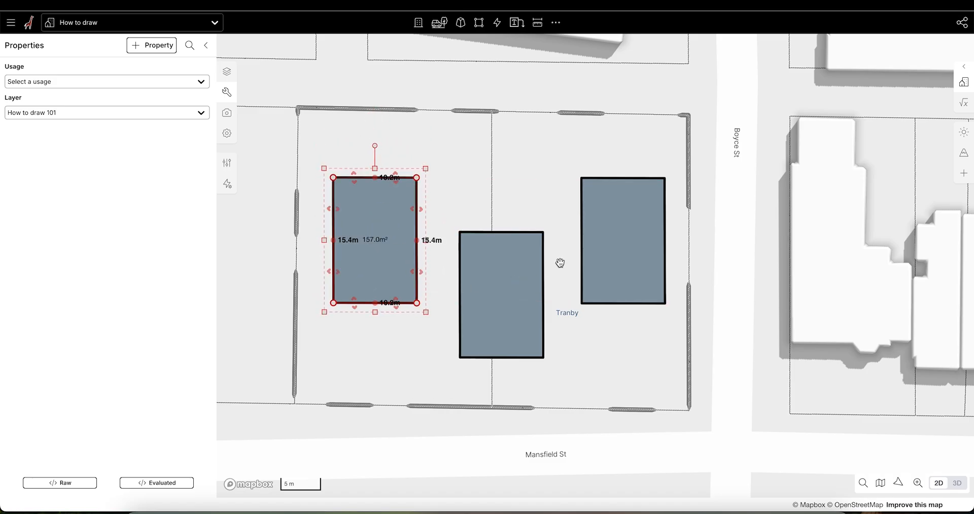
{"action": "scroll", "coordinate": [392, 232], "scroll_direction": "up", "scroll_amount": 3}
{"action": "left_click_drag", "start_coordinate": [535, 296], "coordinate": [574, 225]}
{"action": "left_click", "coordinate": [545, 287]}
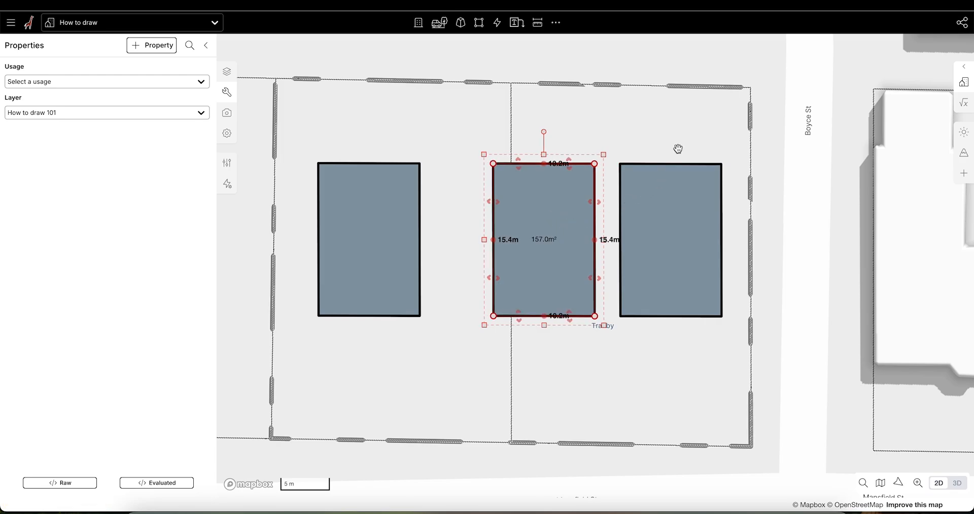
Step: Shorten the middle rectangle by pulling its lower edge up, and move it level with the left rectangle's lower edge
{"action": "scroll", "coordinate": [644, 245], "scroll_direction": "down", "scroll_amount": 1}
{"action": "left_click_drag", "start_coordinate": [572, 313], "coordinate": [571, 263]}
{"action": "scroll", "coordinate": [673, 215], "scroll_direction": "down", "scroll_amount": 1}
{"action": "left_click_drag", "start_coordinate": [548, 209], "coordinate": [520, 243]}
Step: Move the right rectangle and pull its upper and right edges inward to about 6.6 m by 10.8 m
{"action": "left_click", "coordinate": [687, 254]}
{"action": "left_click_drag", "start_coordinate": [668, 264], "coordinate": [640, 235]}
{"action": "left_click_drag", "start_coordinate": [616, 146], "coordinate": [620, 186]}
{"action": "left_click", "coordinate": [536, 252]}
{"action": "left_click", "coordinate": [621, 234]}
{"action": "left_click_drag", "start_coordinate": [683, 210], "coordinate": [652, 209]}
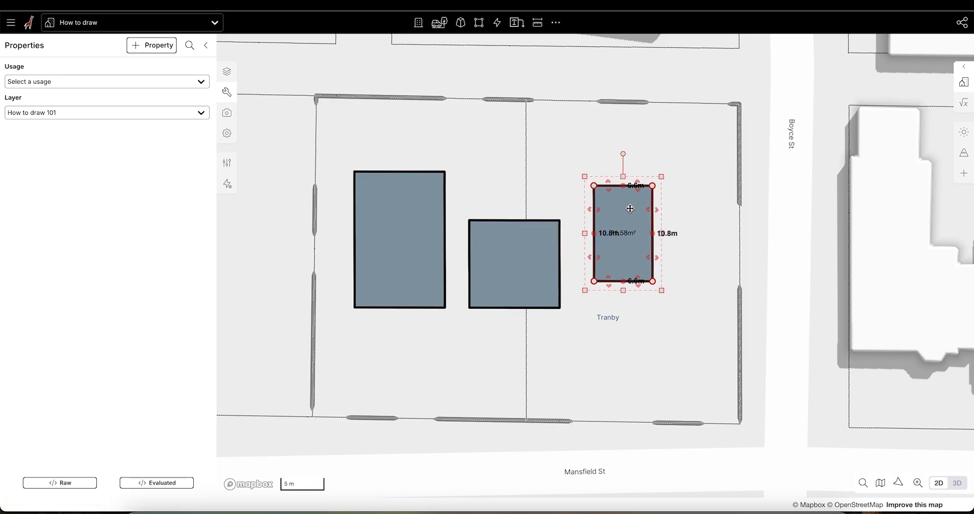
Step: Select the left and middle rectangles together and move them down toward the site's lower boundary
{"action": "left_click", "coordinate": [527, 259]}
{"action": "left_click", "coordinate": [406, 234], "text": "shift"}
{"action": "left_click_drag", "start_coordinate": [409, 203], "coordinate": [405, 278], "text": "shift"}
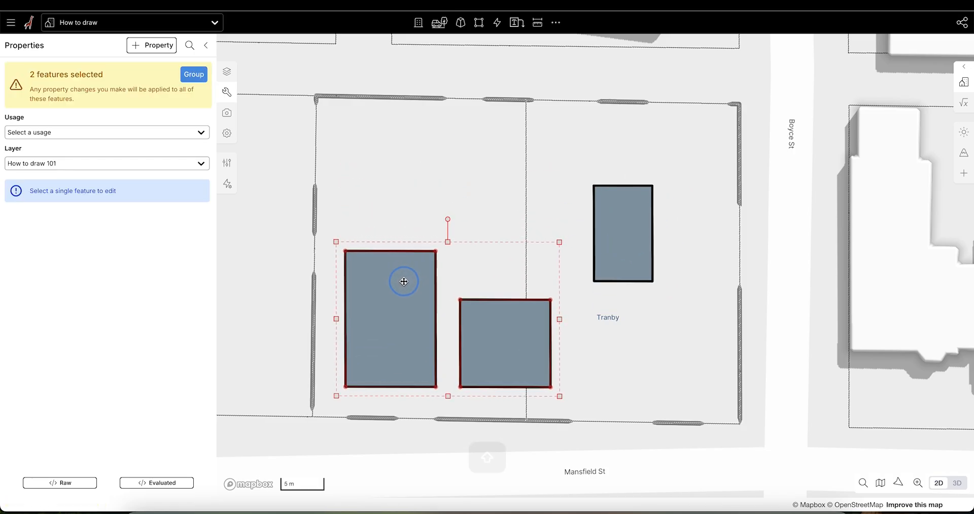
Step: Move the smallest rectangle above the lower middle one, aligning their right edges first and finally their left edges
{"action": "left_click", "coordinate": [497, 196]}
{"action": "left_click", "coordinate": [634, 244]}
{"action": "left_click_drag", "start_coordinate": [632, 212], "coordinate": [531, 201]}
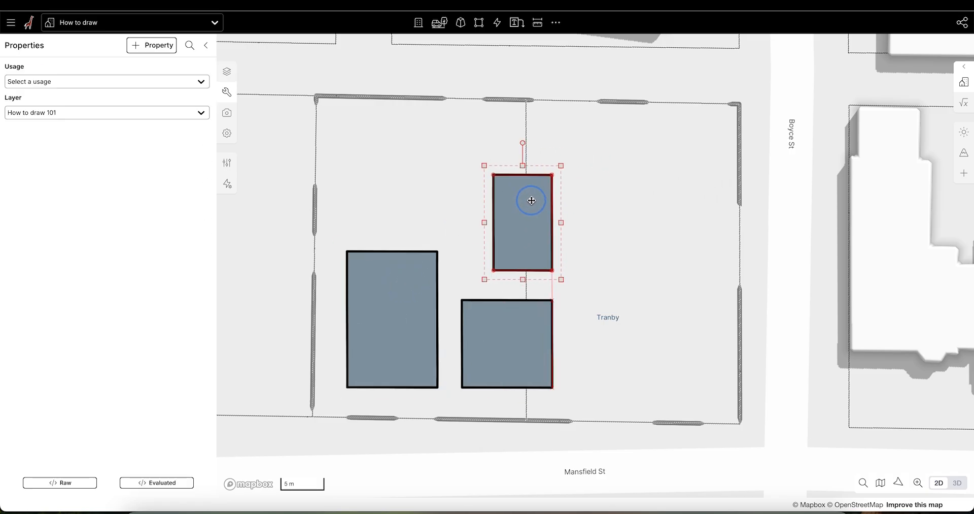
{"action": "left_click_drag", "start_coordinate": [531, 200], "coordinate": [500, 184]}
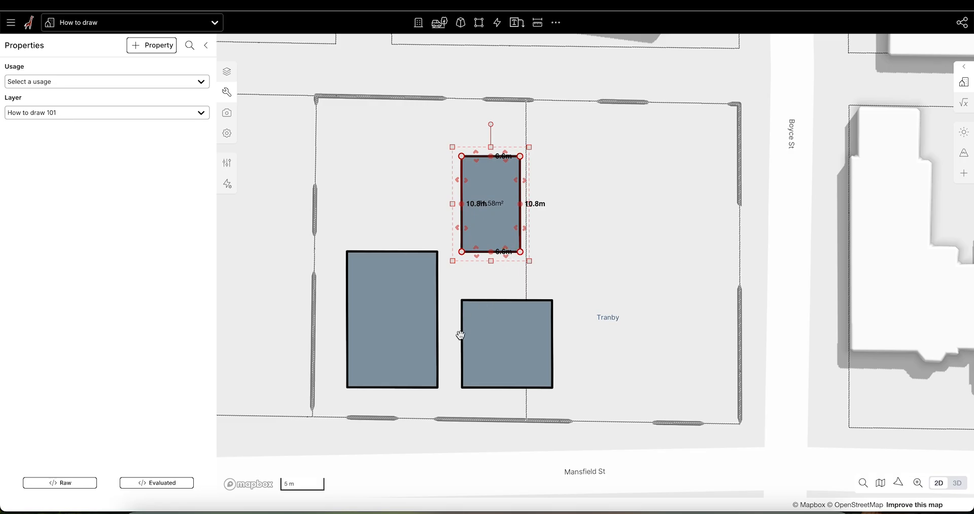
{"action": "left_click", "coordinate": [601, 257]}
{"action": "scroll", "coordinate": [568, 253], "scroll_direction": "down", "scroll_amount": 3}
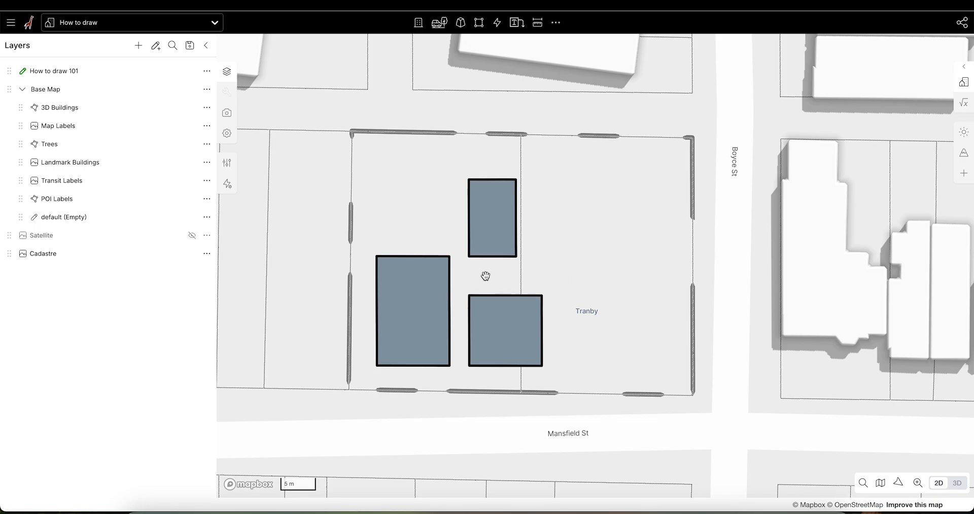
{"action": "scroll", "coordinate": [528, 284], "scroll_direction": "up", "scroll_amount": 2}
{"action": "scroll", "coordinate": [615, 280], "scroll_direction": "down", "scroll_amount": 2}
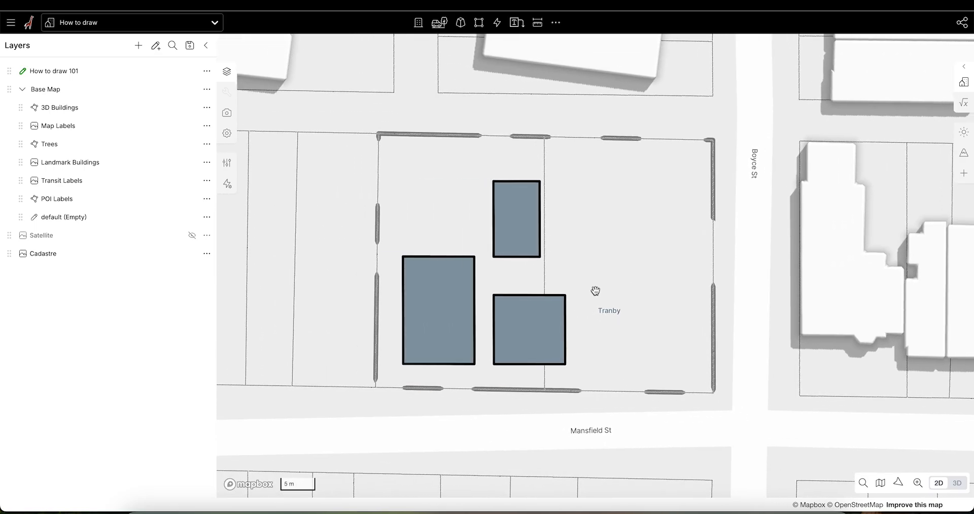